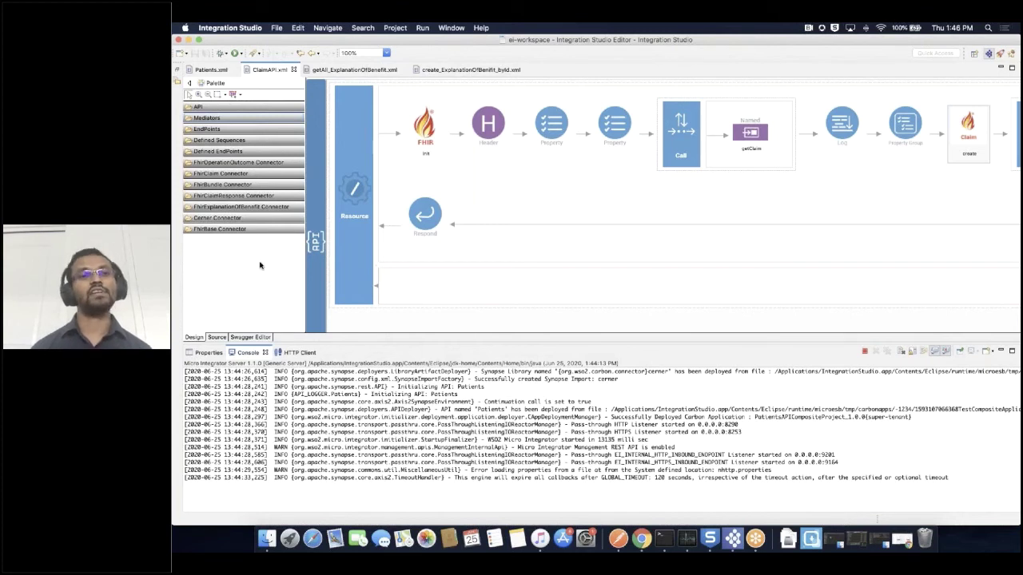
Examine the ClaimAPI flow and the connector parameters of its Claim create operation, down to the total value and currency.
left_click(426, 131)
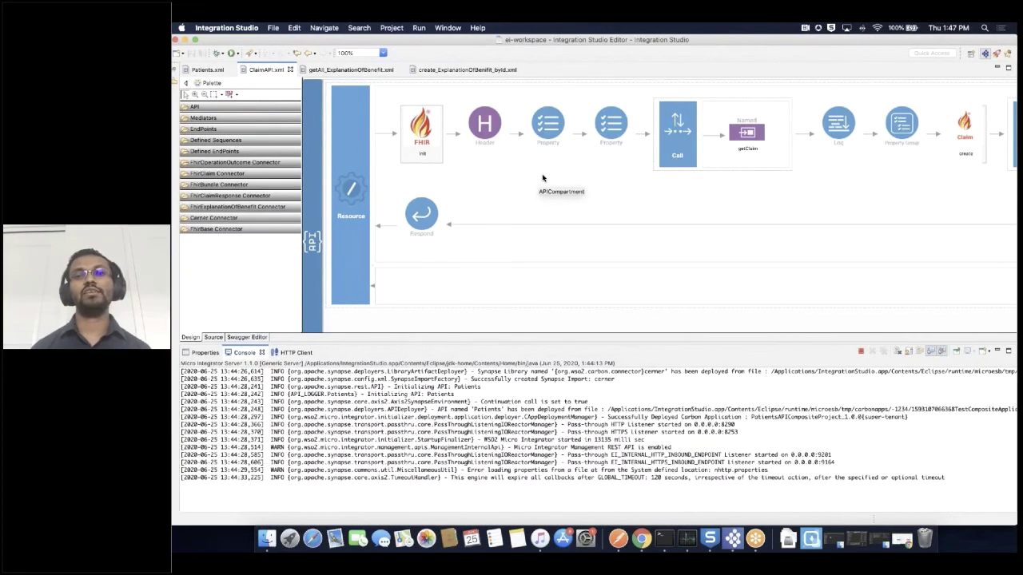
scroll(607, 160, "right", 3)
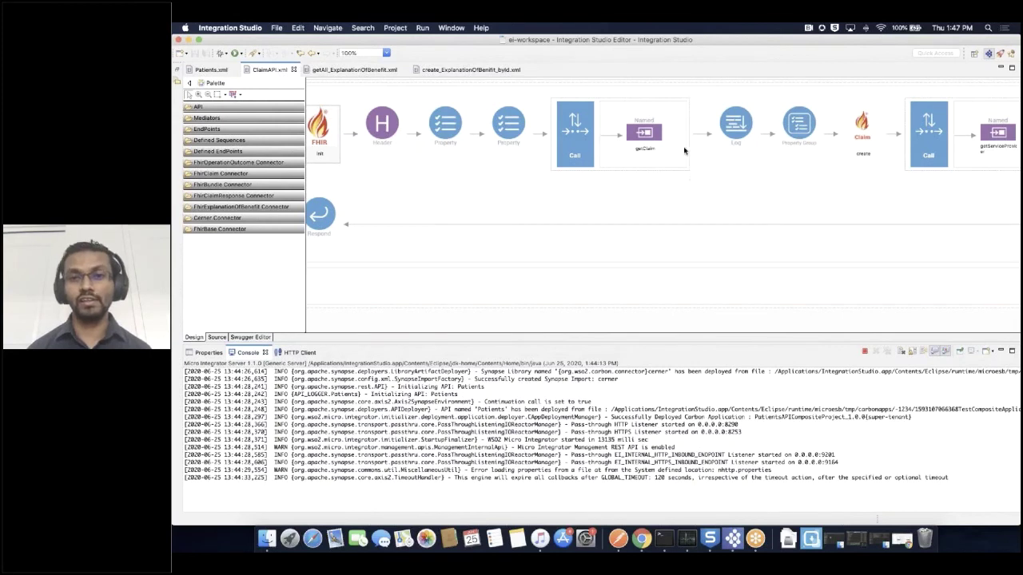
scroll(690, 181, "right", 5)
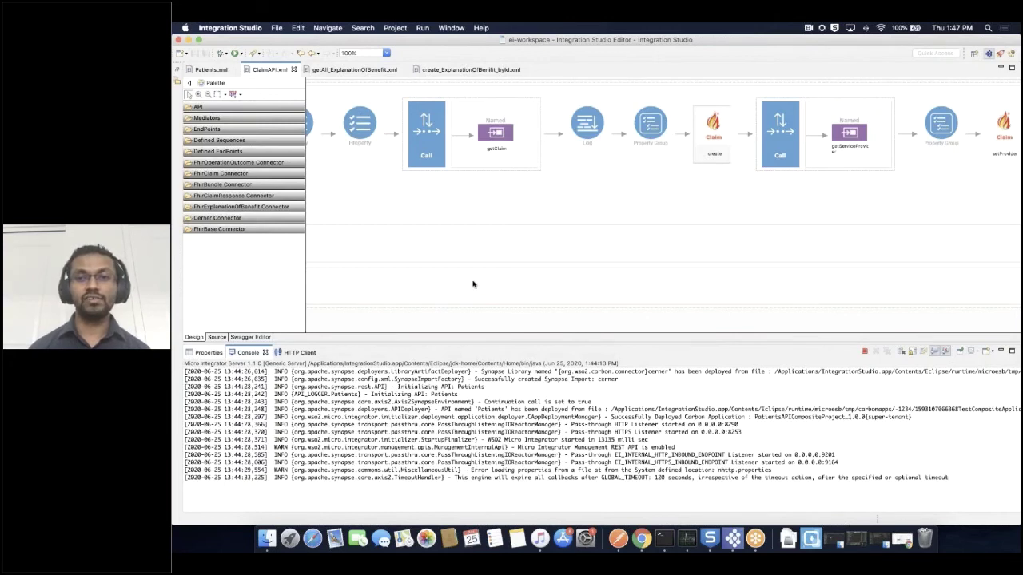
left_click(703, 158)
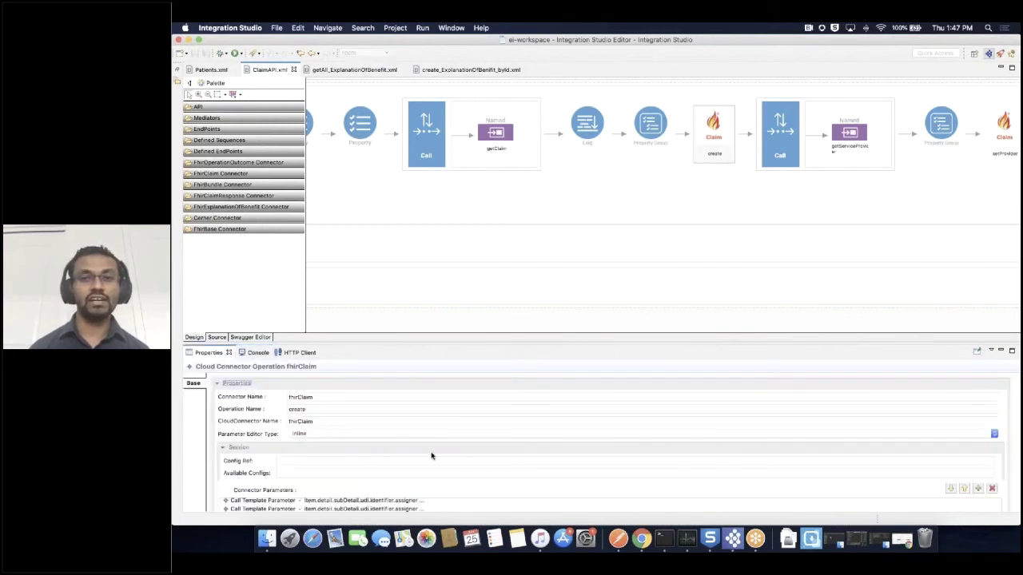
scroll(431, 456, "down", 5)
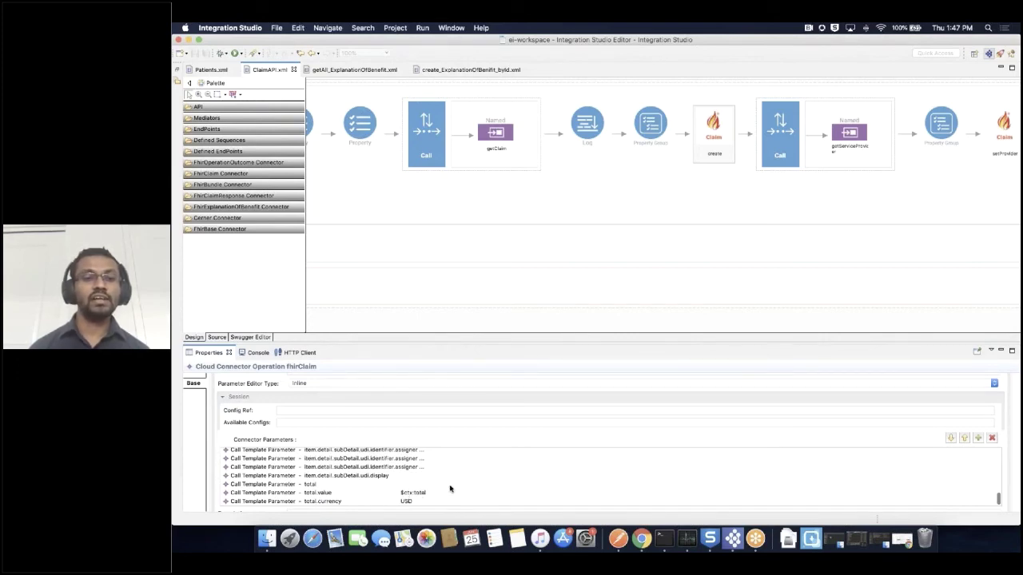
scroll(449, 477, "up", 5)
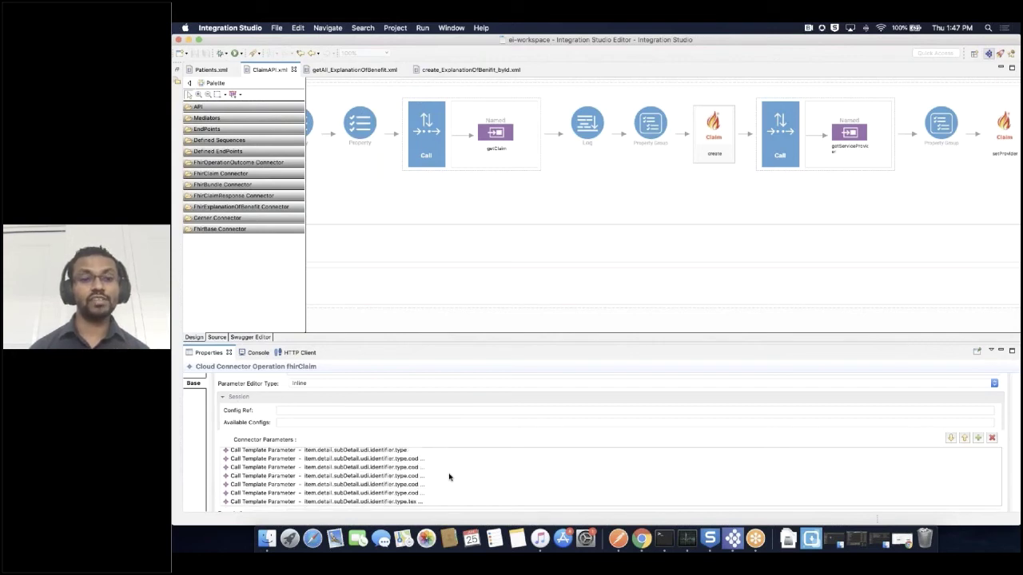
scroll(449, 477, "down", 5)
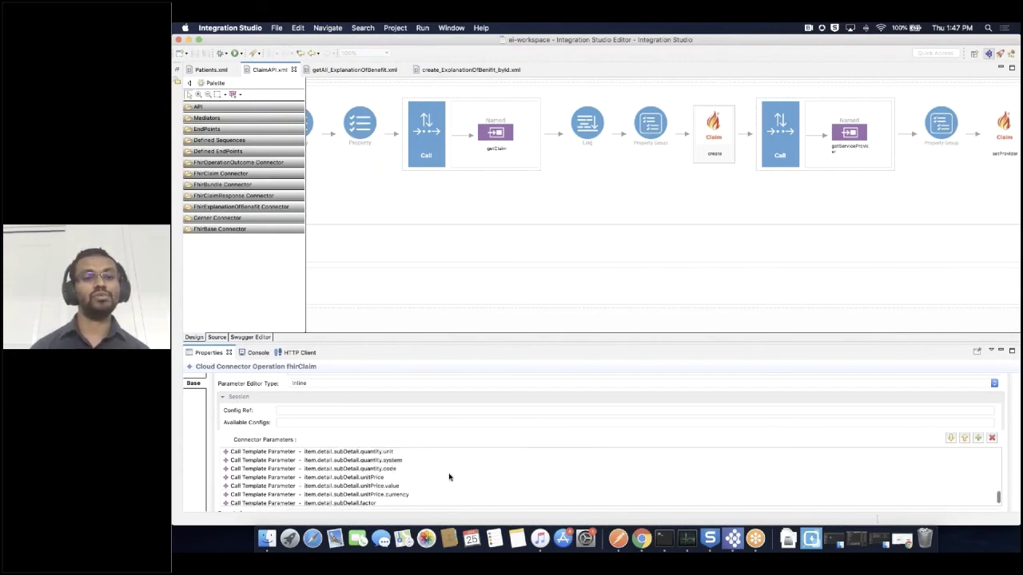
scroll(449, 477, "down", 3)
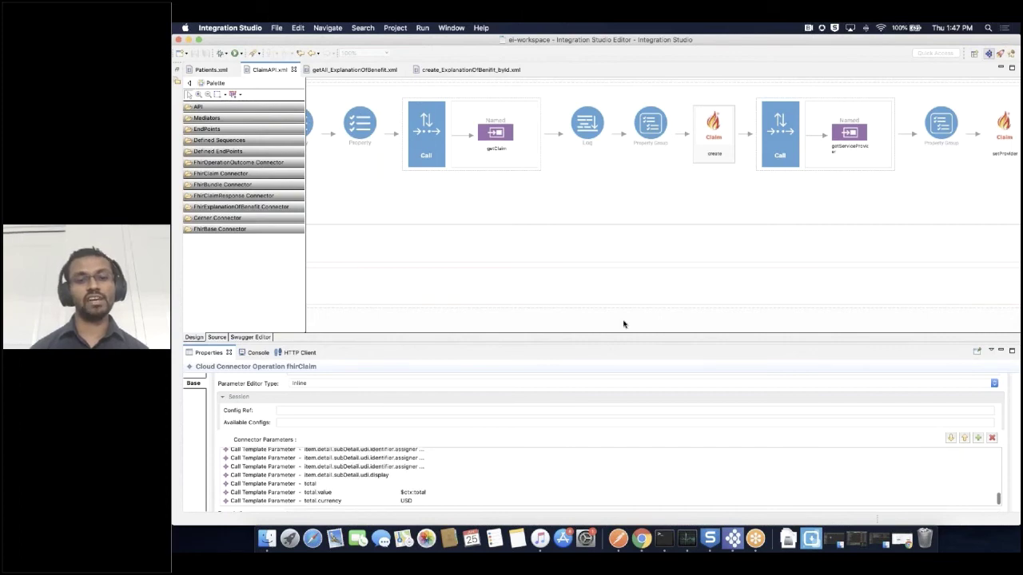
View the definition of the total.value parameter of the Claim create operation and close it without changes.
left_click(444, 494)
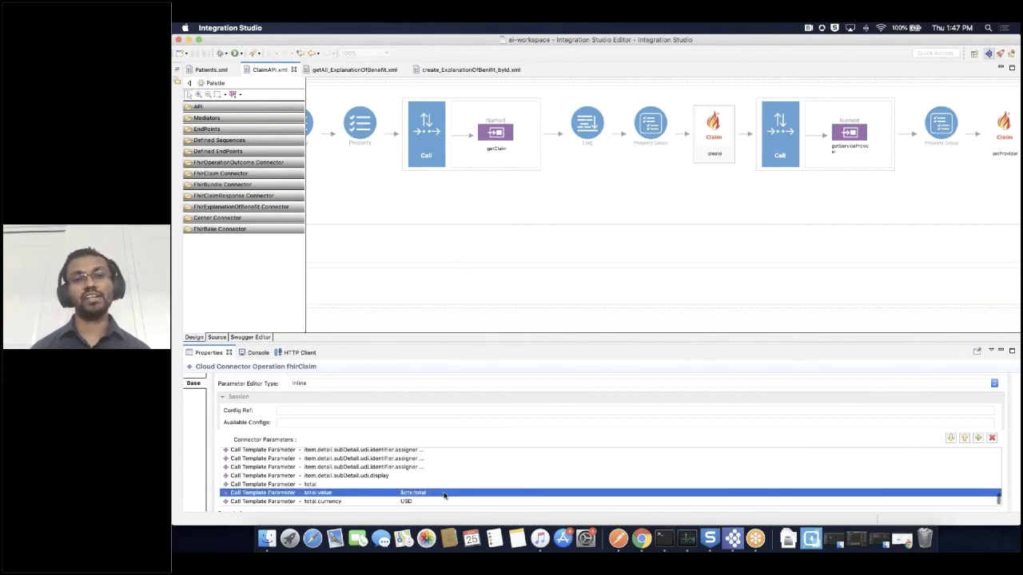
double_click(444, 496)
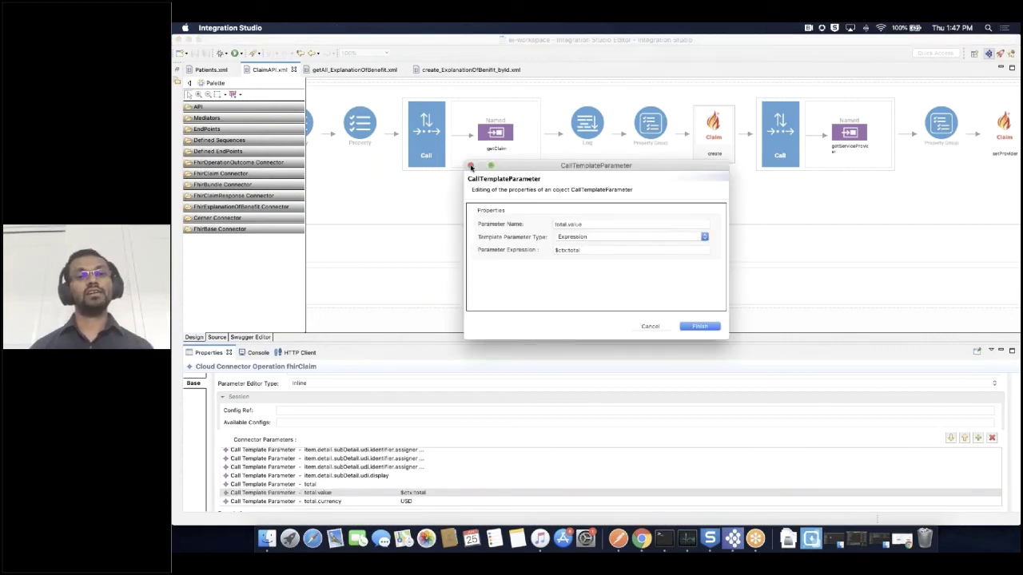
left_click(470, 167)
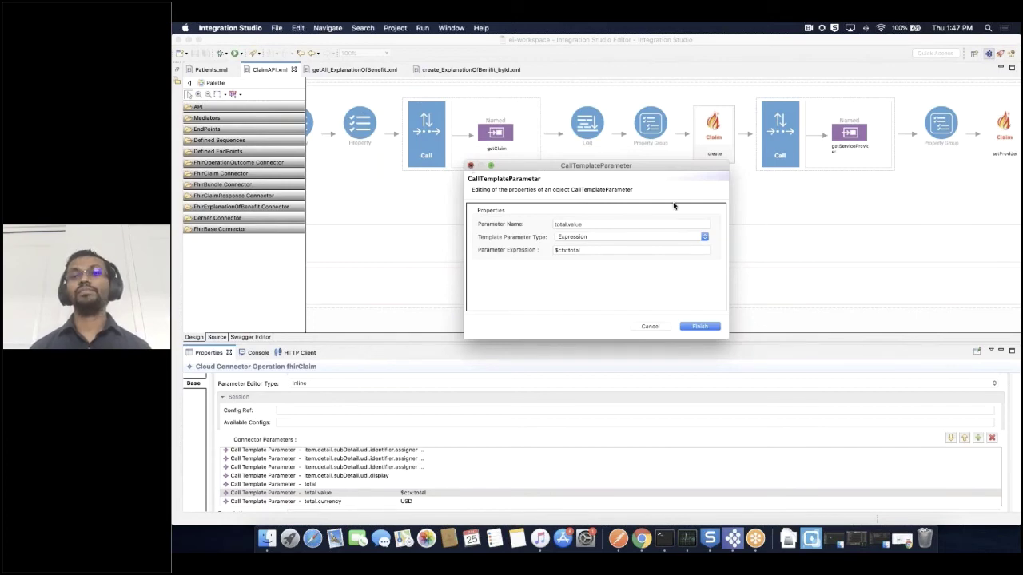
Inspect the setProvider and serialize operations at the end of the ClaimAPI flow and expand the FhirClaim Connector's operations.
scroll(773, 201, "right", 5)
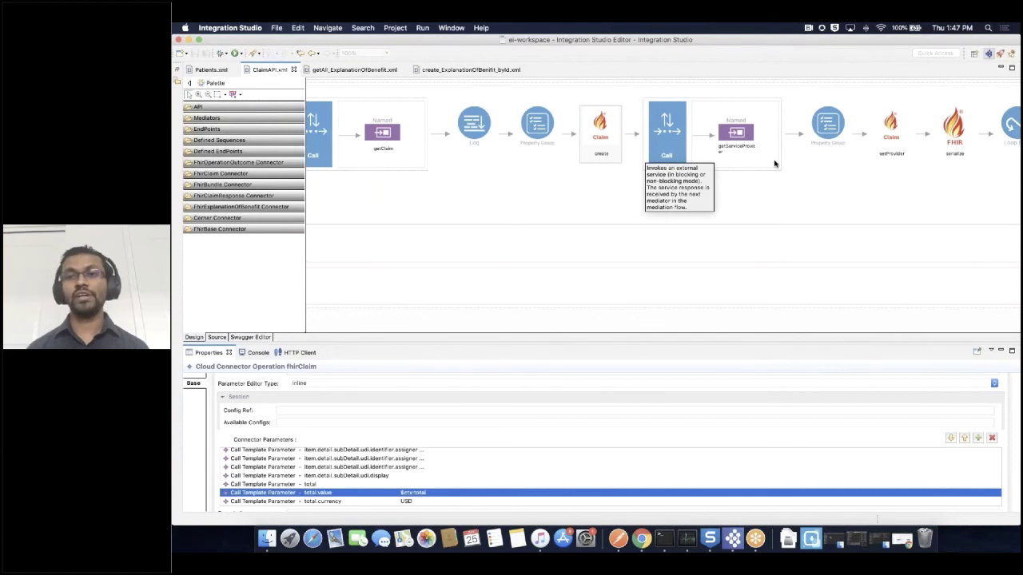
scroll(774, 164, "right", 8)
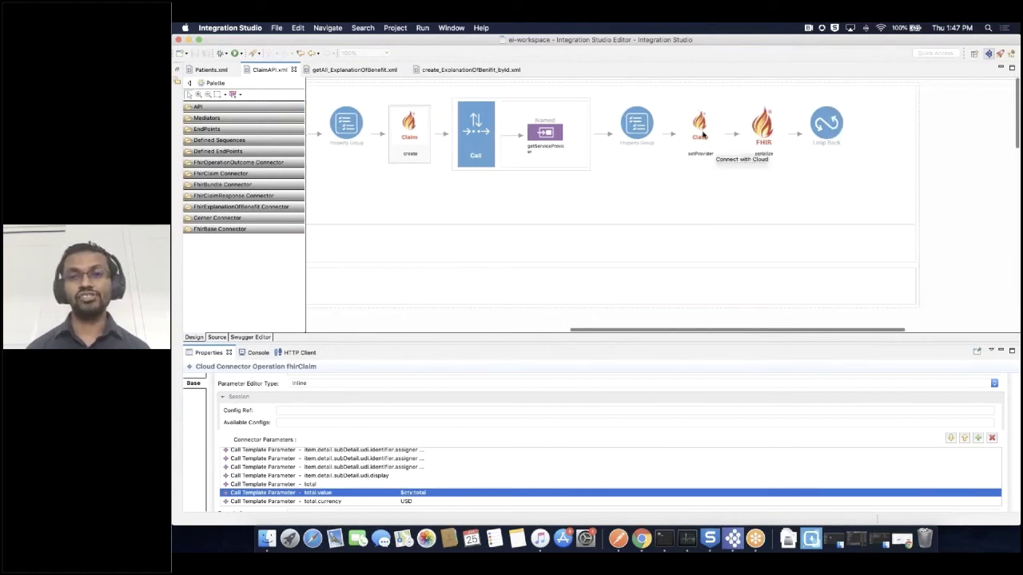
left_click(701, 132)
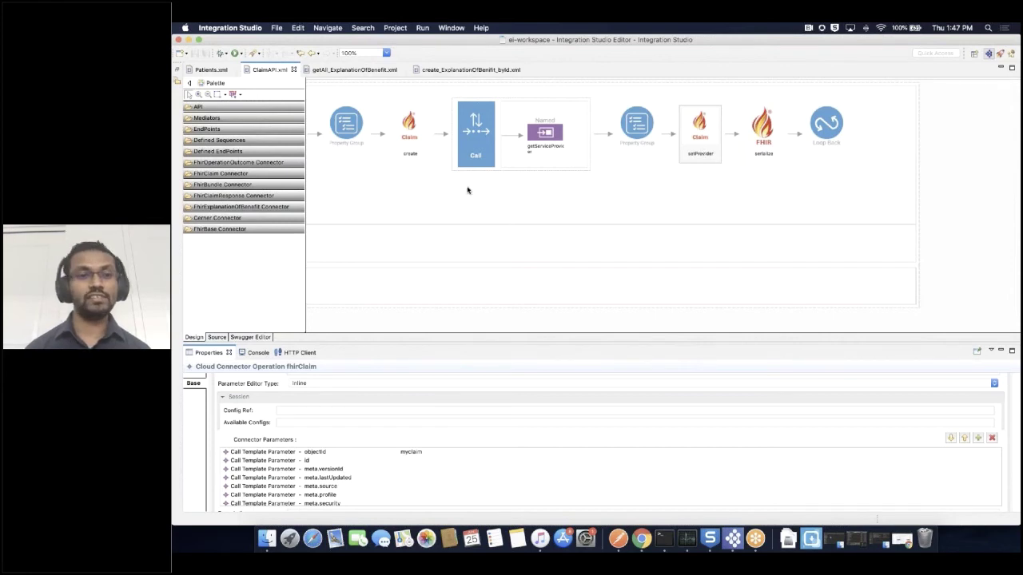
left_click(260, 174)
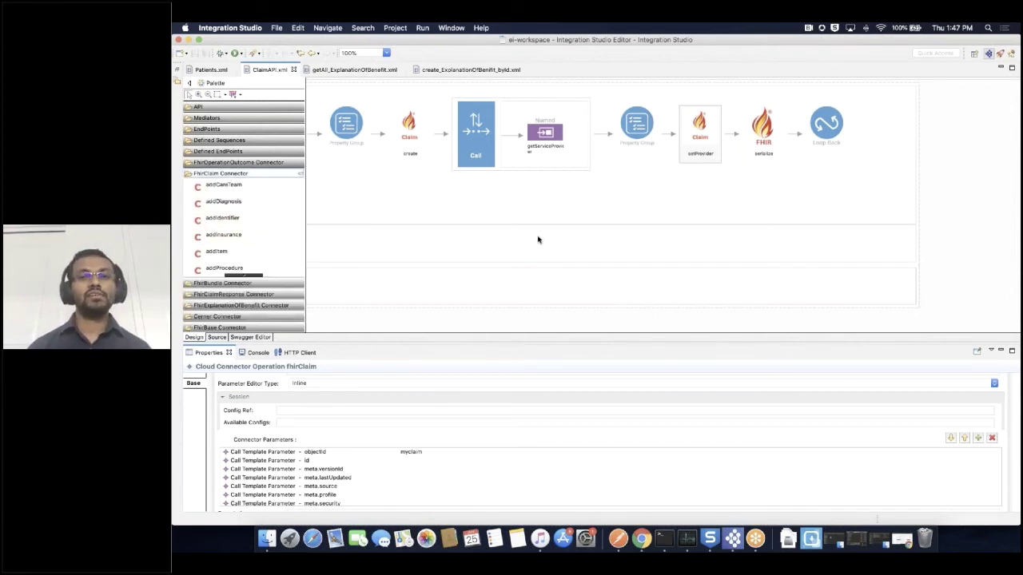
left_click(764, 128)
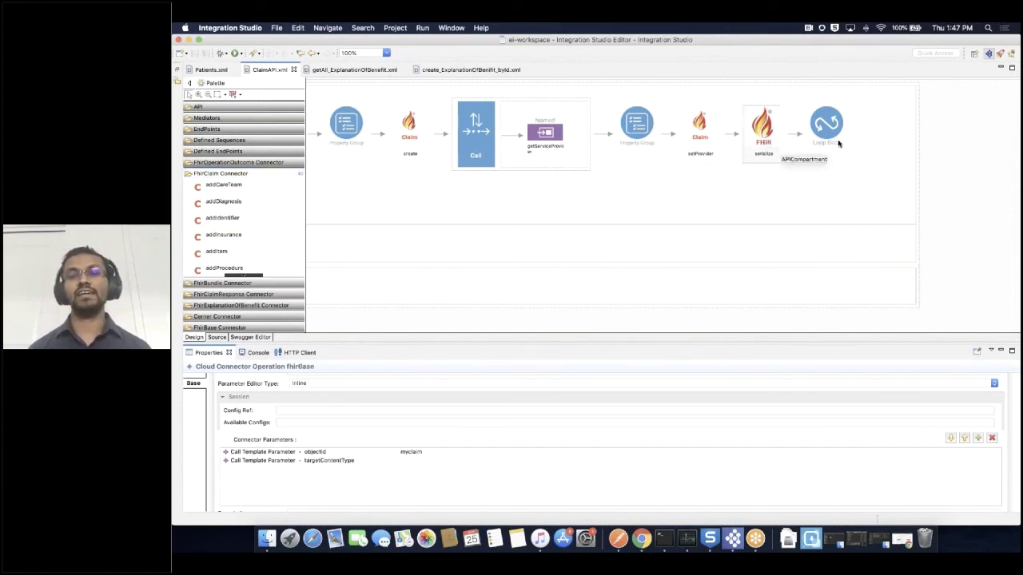
Examine the Bundle create and addResource operations and the Iterate block in getAll_ExplanationOfBenefit.xml.
left_click(369, 70)
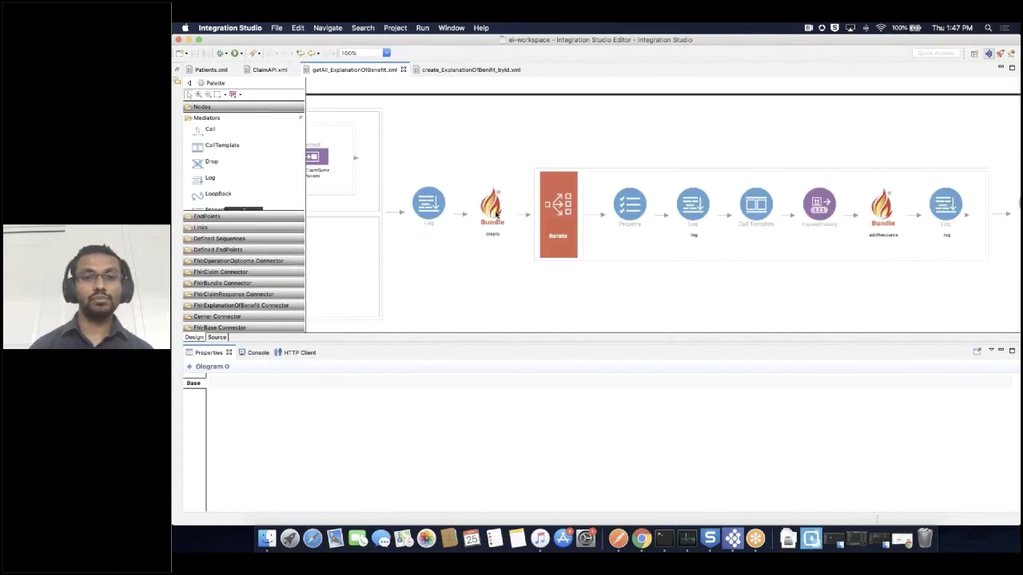
left_click(493, 212)
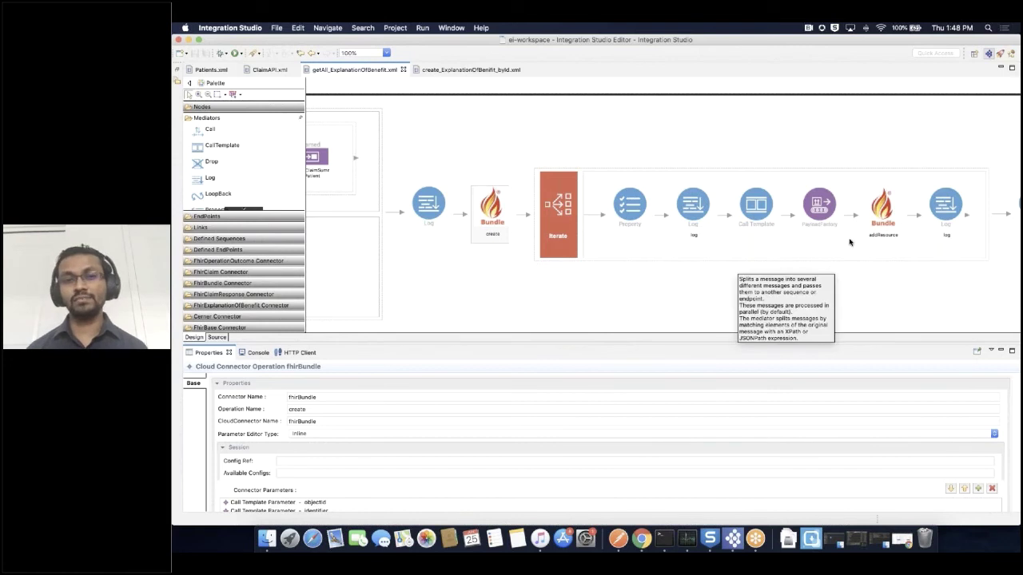
scroll(835, 236, "right", 2)
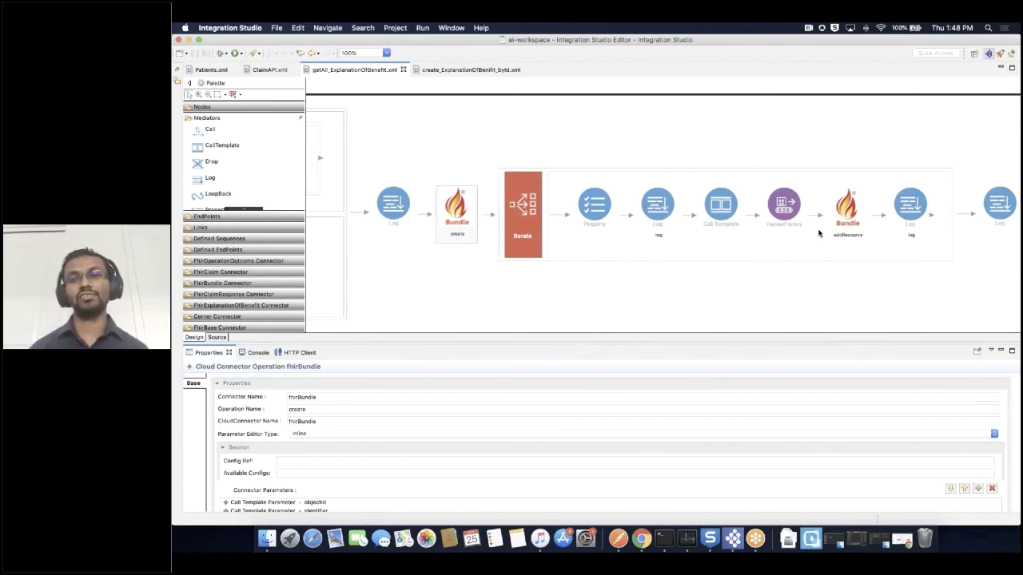
left_click(850, 218)
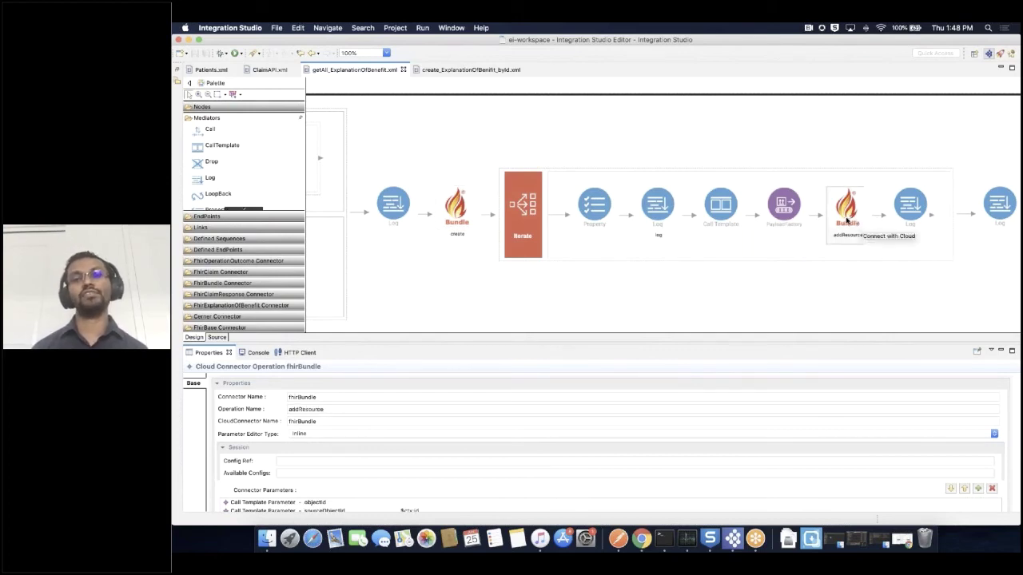
scroll(838, 226, "right", 5)
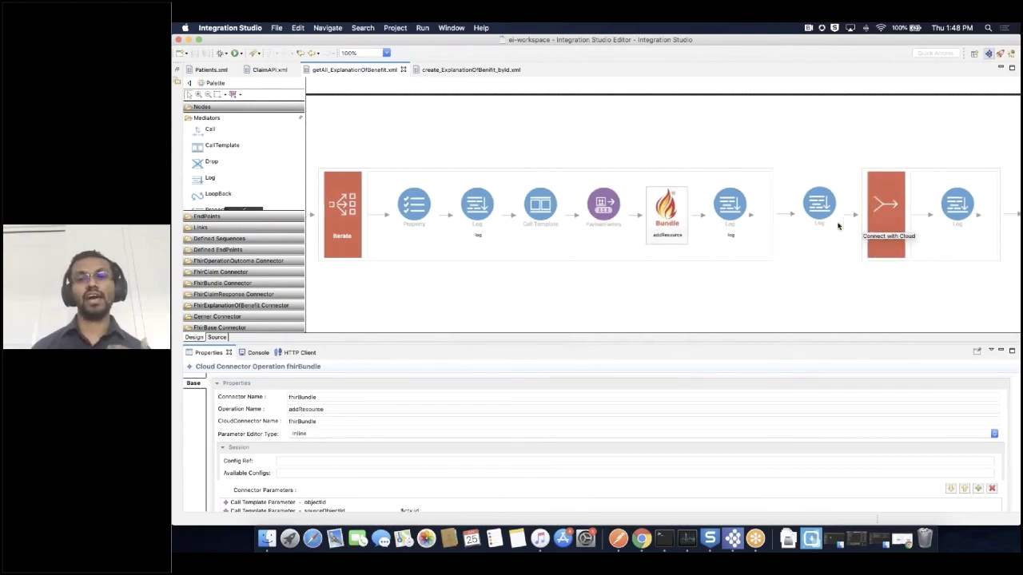
scroll(581, 266, "left", 6)
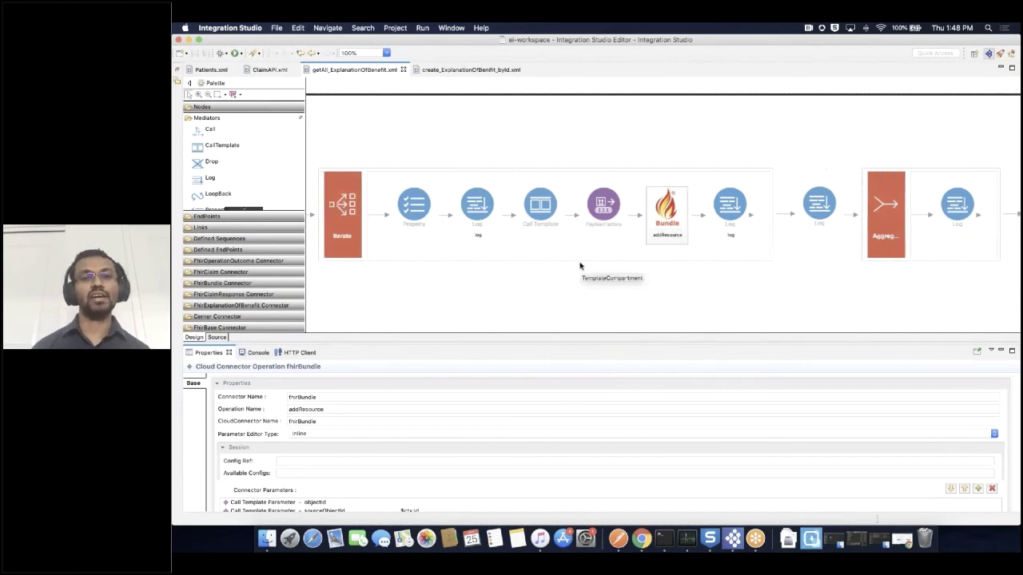
scroll(813, 262, "right", 3)
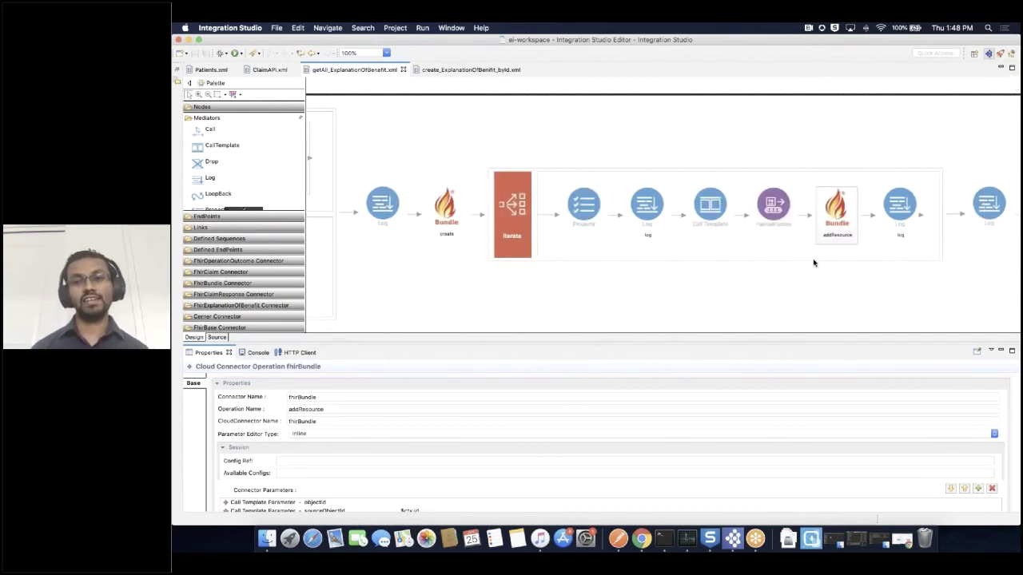
scroll(813, 263, "left", 3)
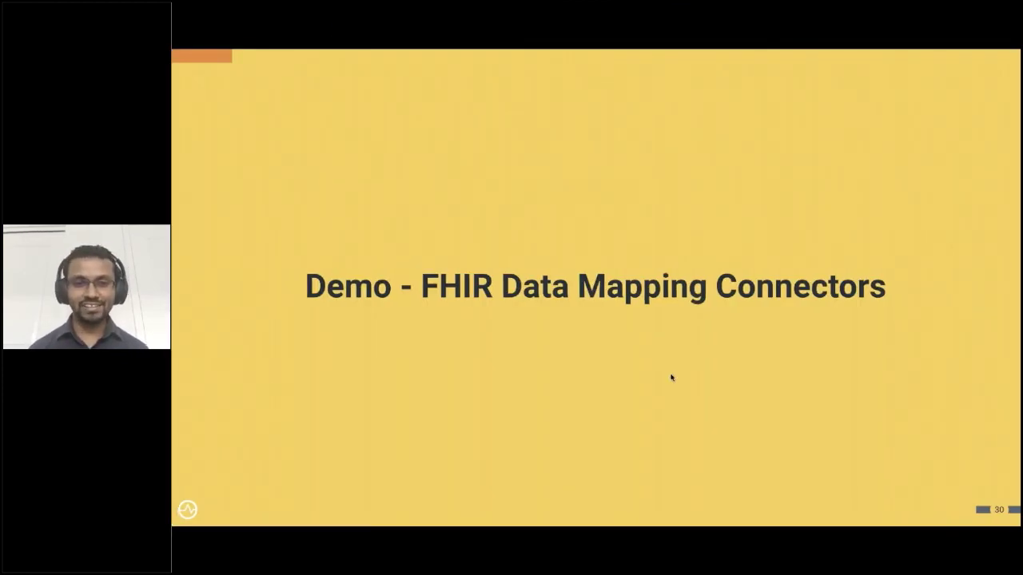
key("Right")
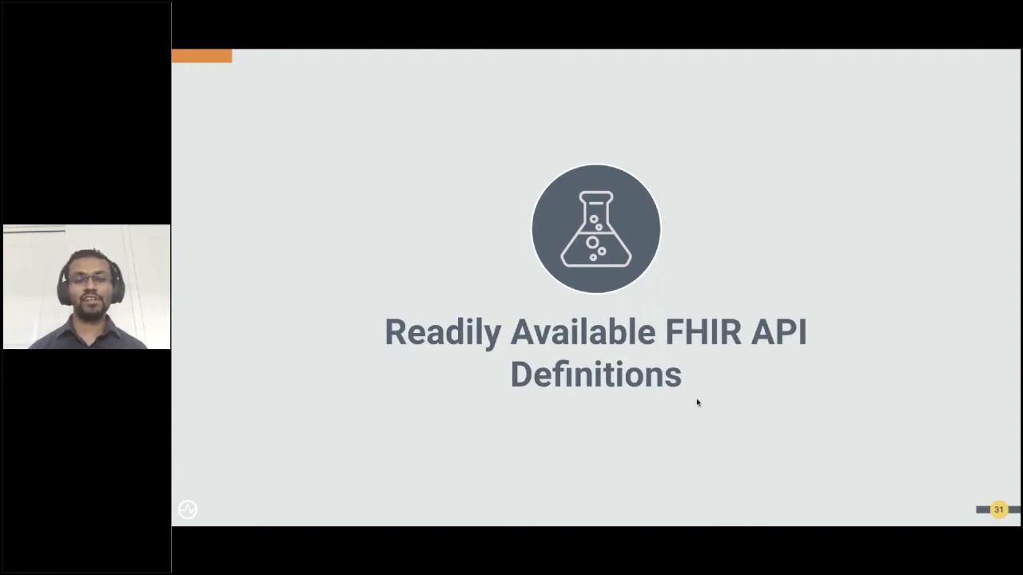
key("Right")
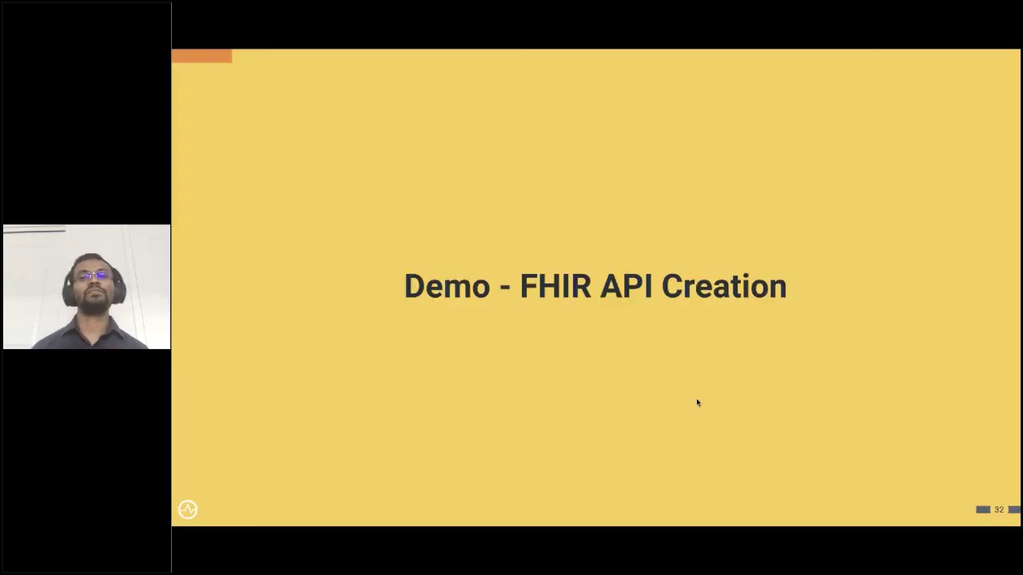
Switch to Chrome, search the FHIR API Hub for "claim" and open the ClaimAPI overview.
key("ctrl+Right")
key("ctrl+Right")
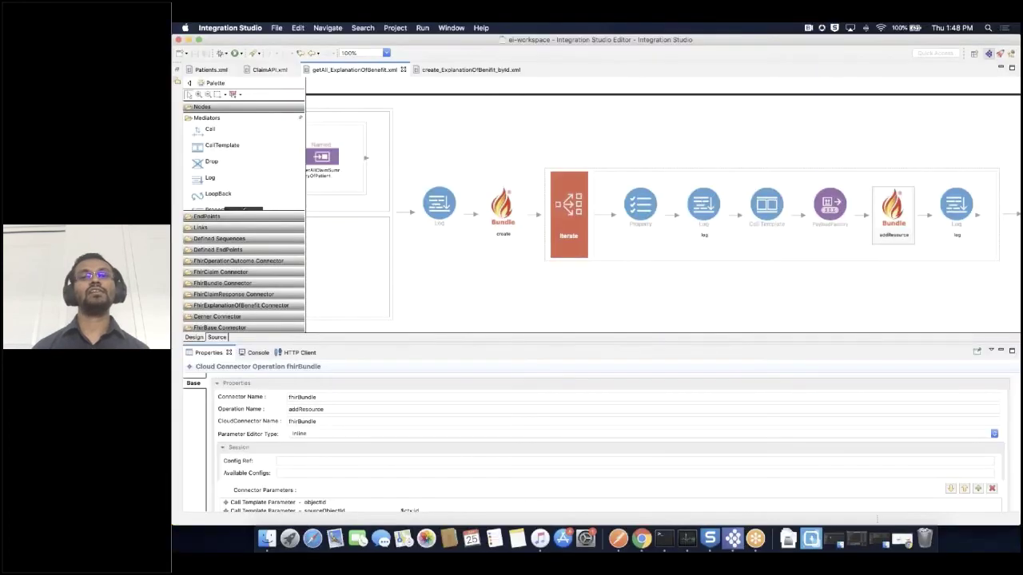
key("ctrl+Right")
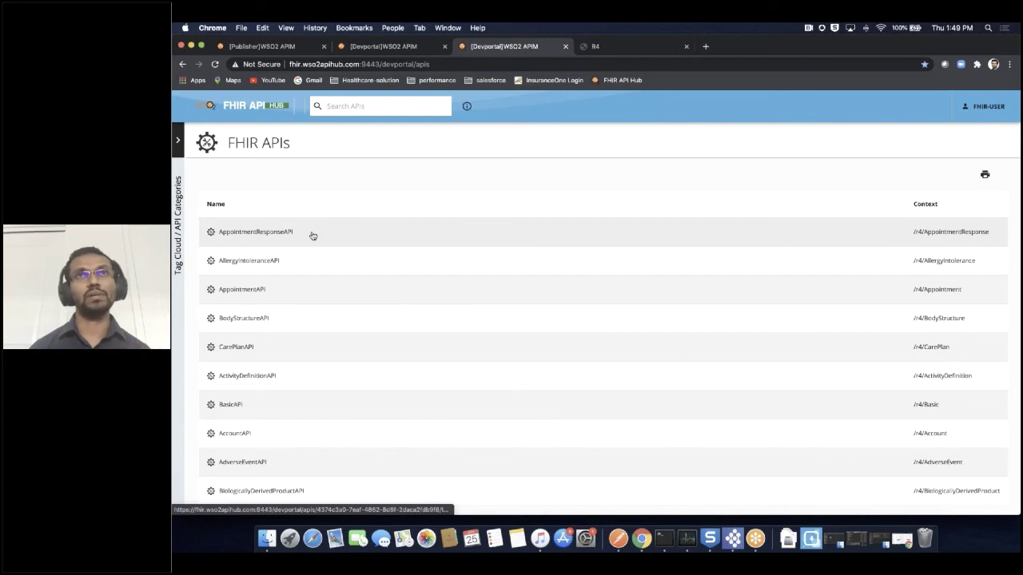
left_click(375, 104)
type("l")
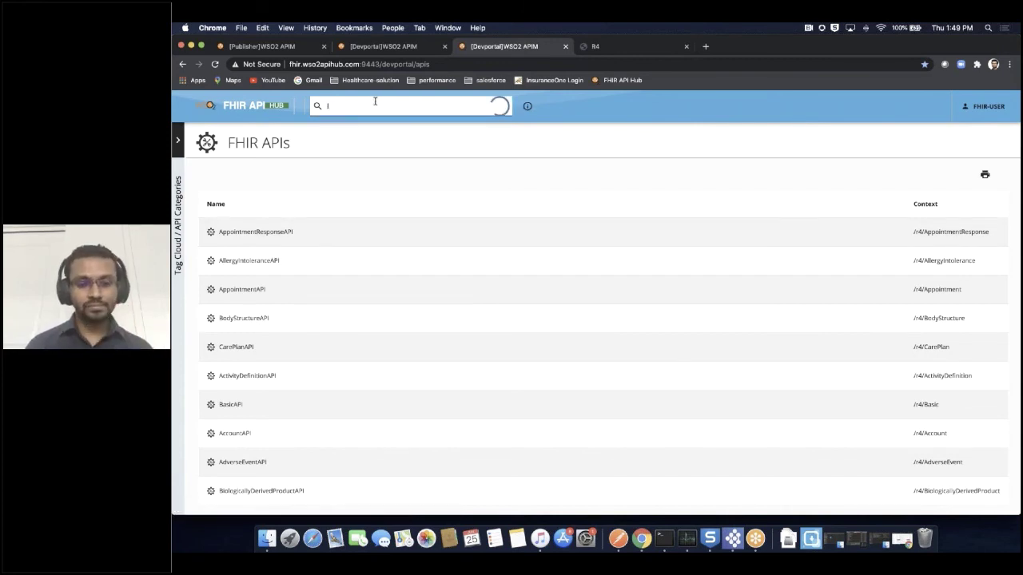
type("claim")
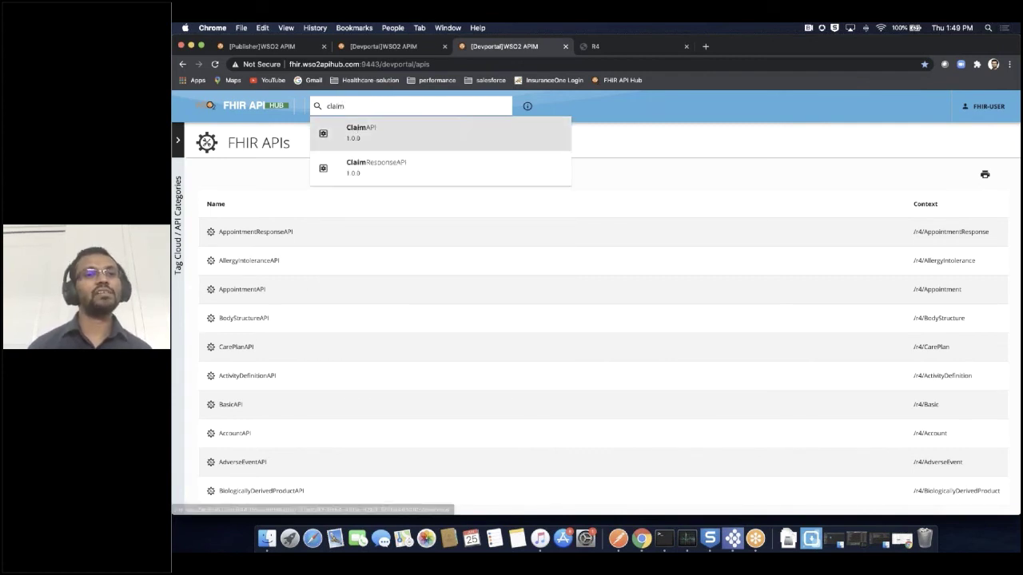
left_click(359, 132)
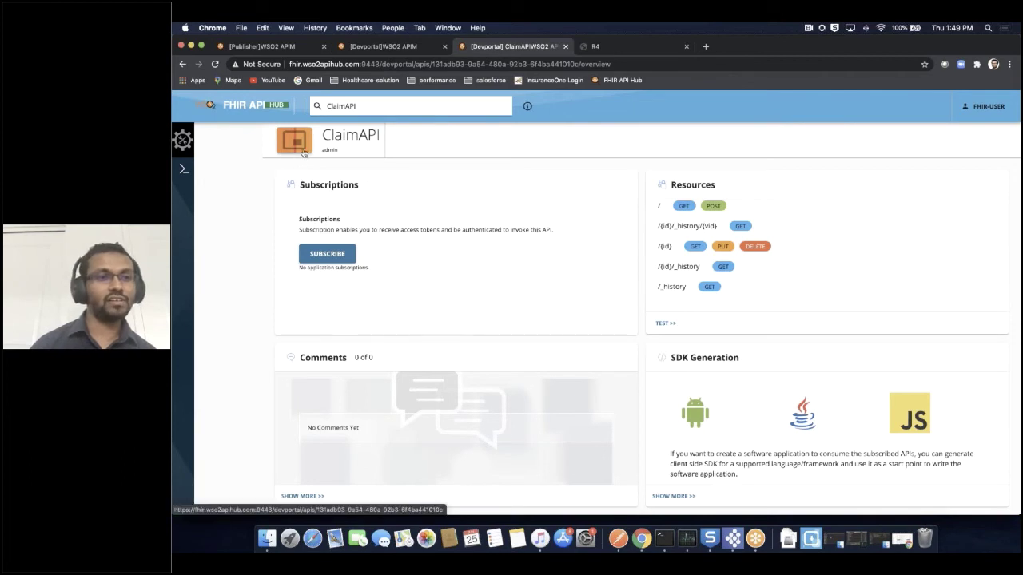
Look through the ClaimAPI overview page down to its documents section and switch to the API Manager Publisher's list of APIs.
left_click(381, 138)
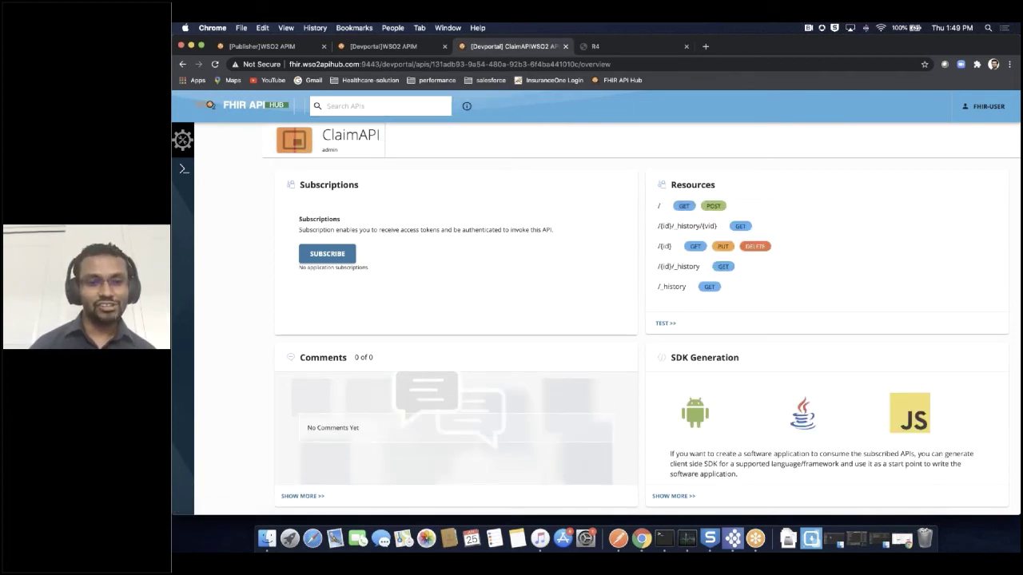
scroll(596, 302, "down", 5)
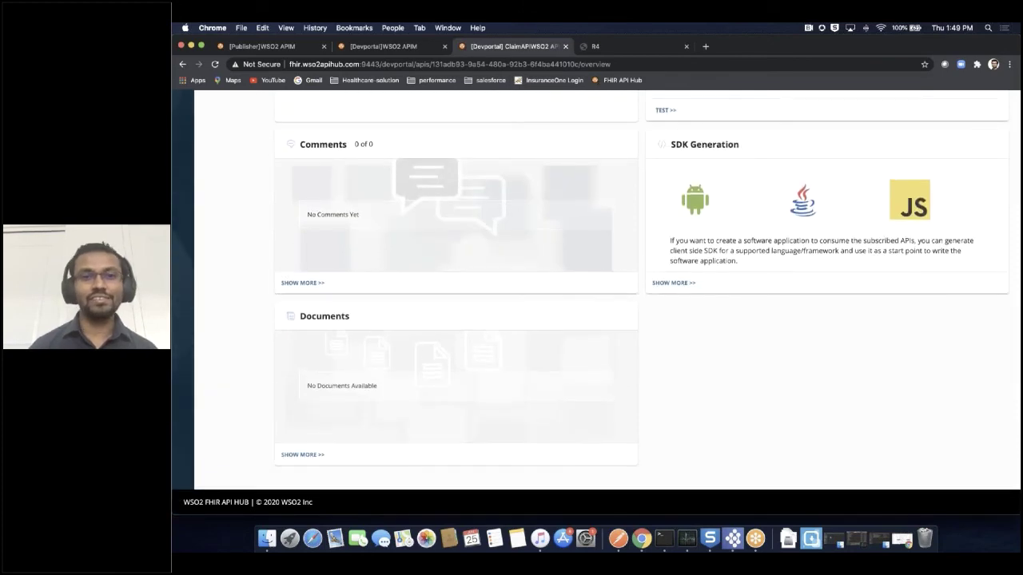
scroll(596, 303, "up", 5)
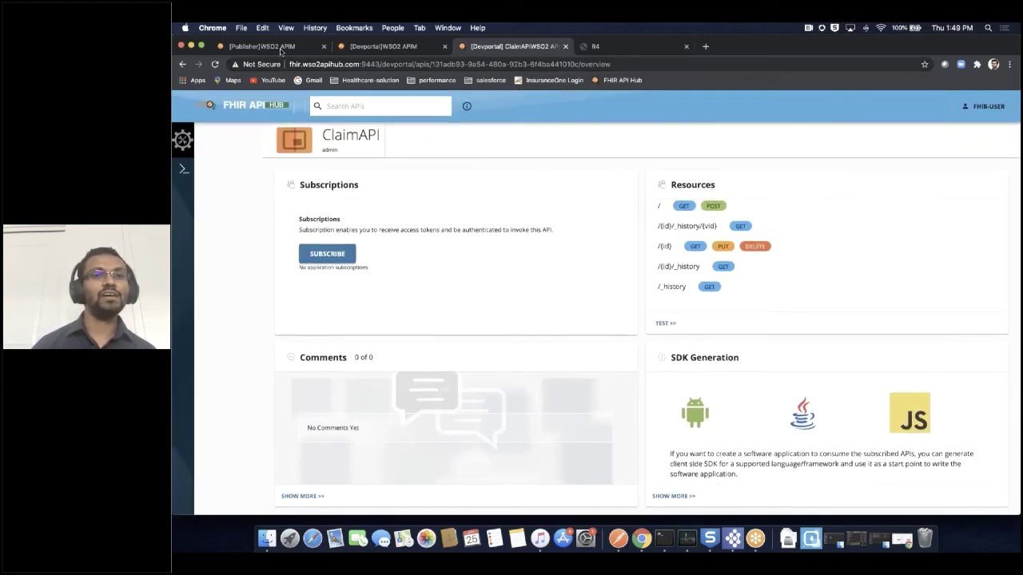
left_click(279, 47)
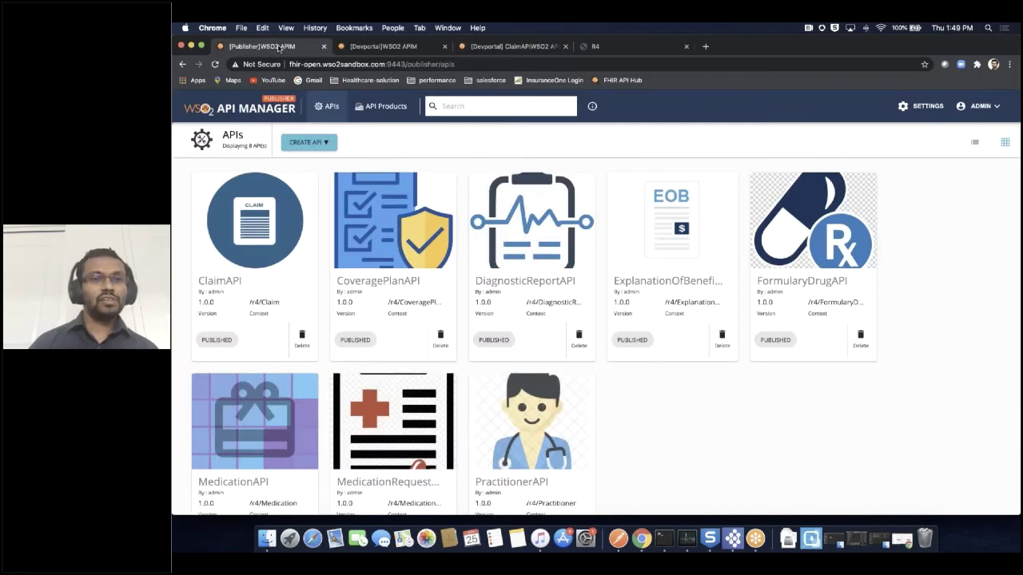
Open ExplanationOfBenefitAPI in the Publisher and look through its overview and its full list of resource operations.
left_click(327, 106)
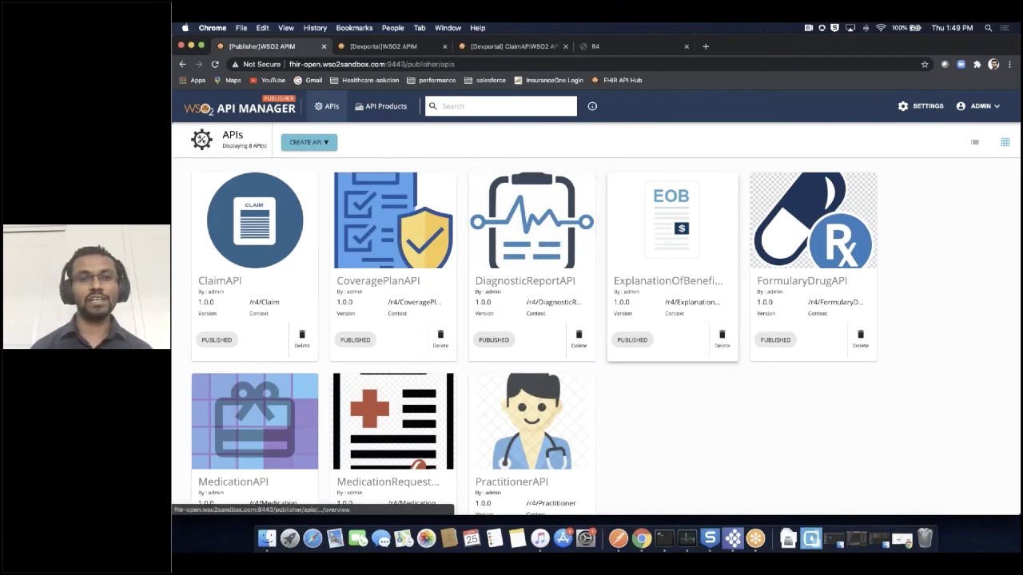
left_click(671, 232)
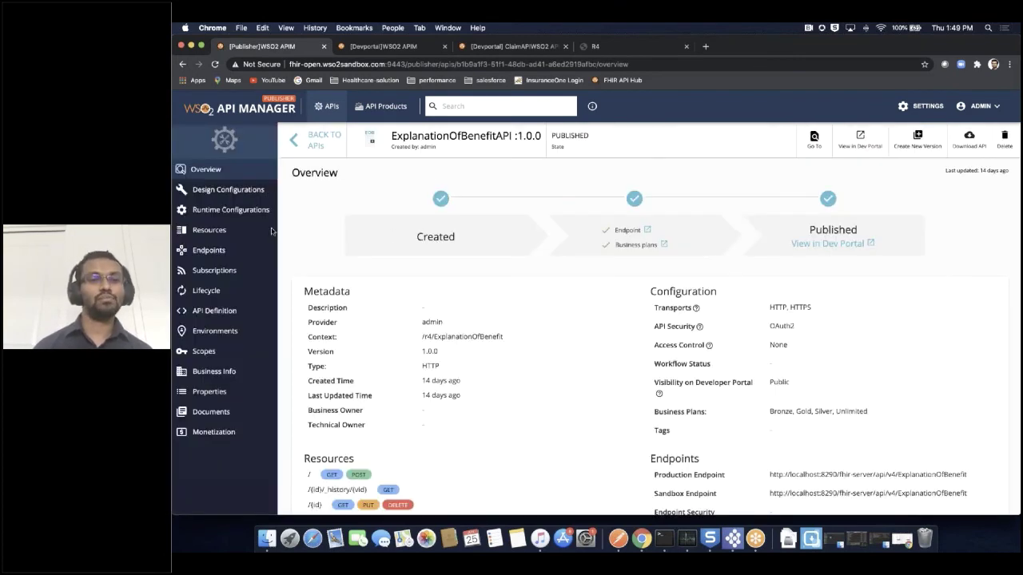
scroll(336, 288, "down", 1)
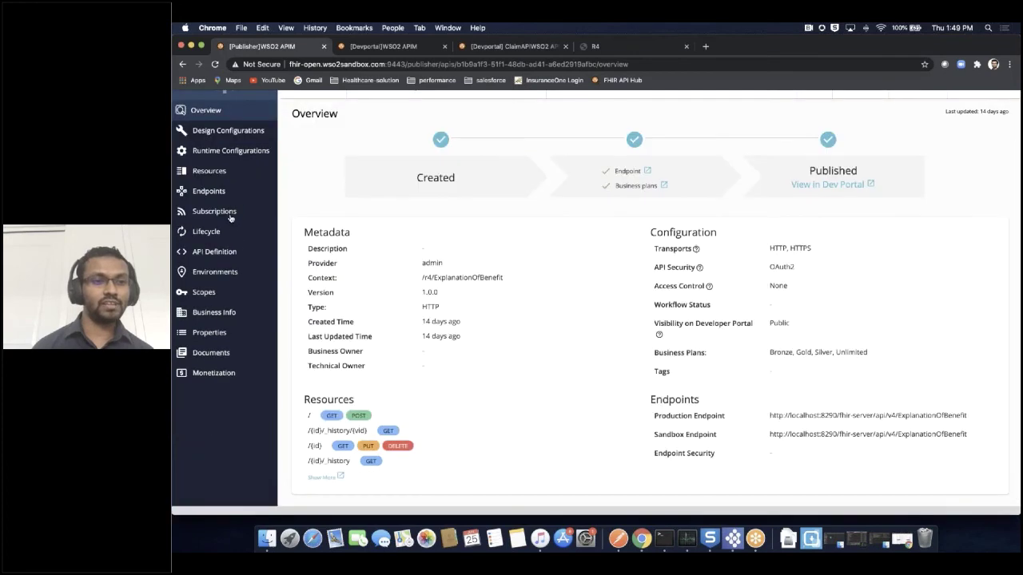
left_click(209, 171)
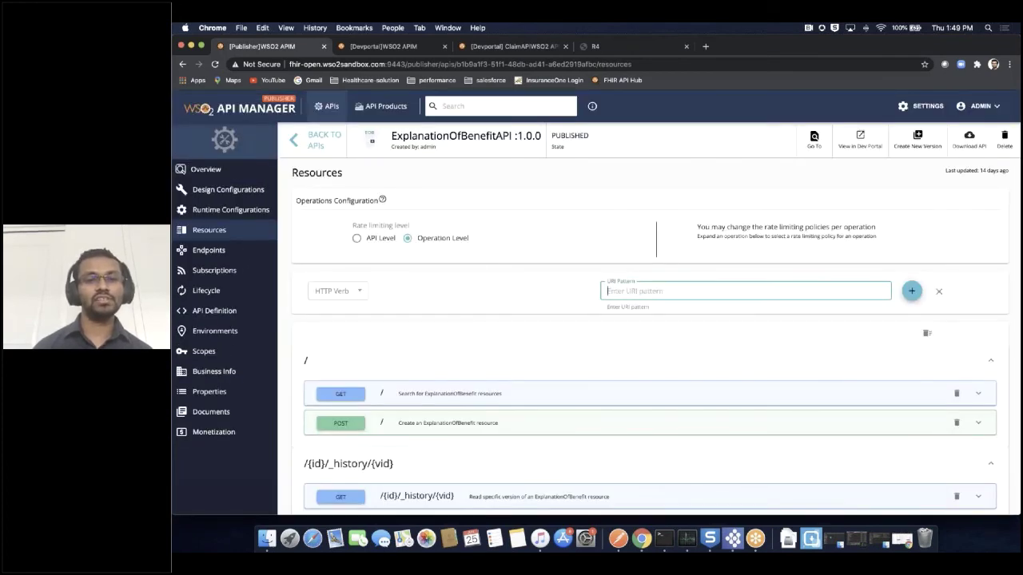
scroll(514, 343, "down", 5)
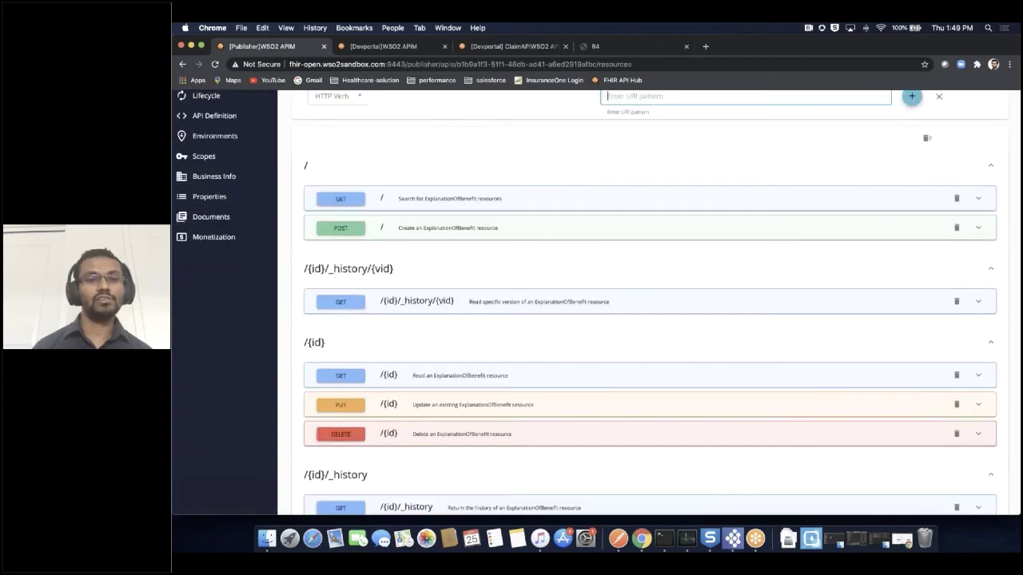
scroll(412, 226, "down", 2)
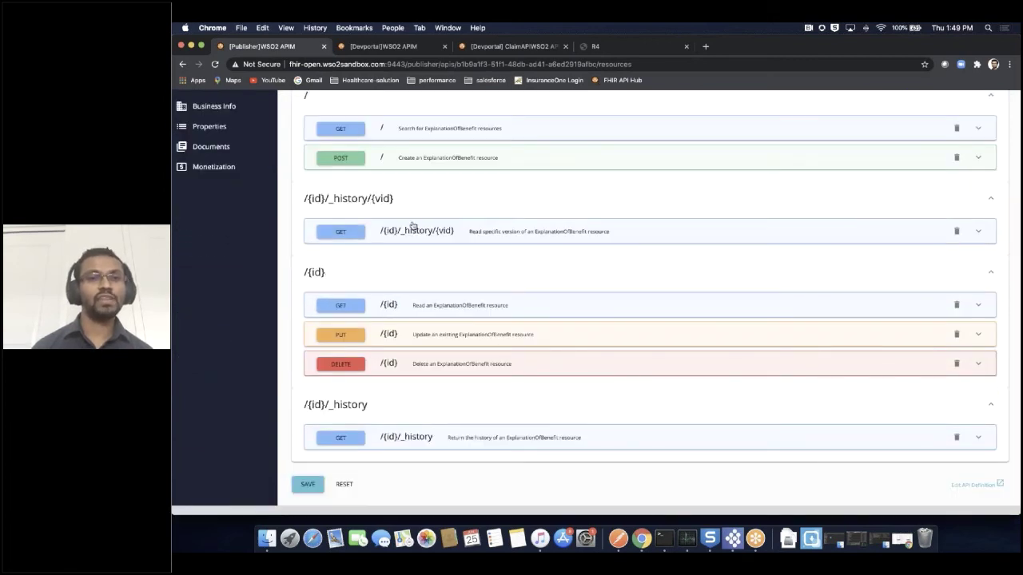
Expand the GET / operation for searching ExplanationOfBenefit resources and review its governance settings and query parameters.
left_click(400, 129)
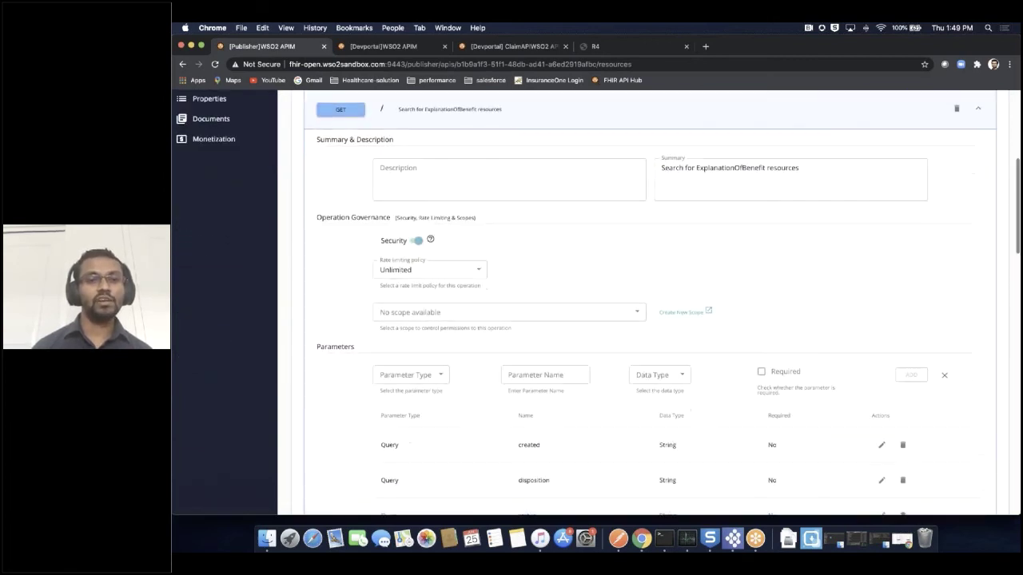
scroll(458, 351, "down", 8)
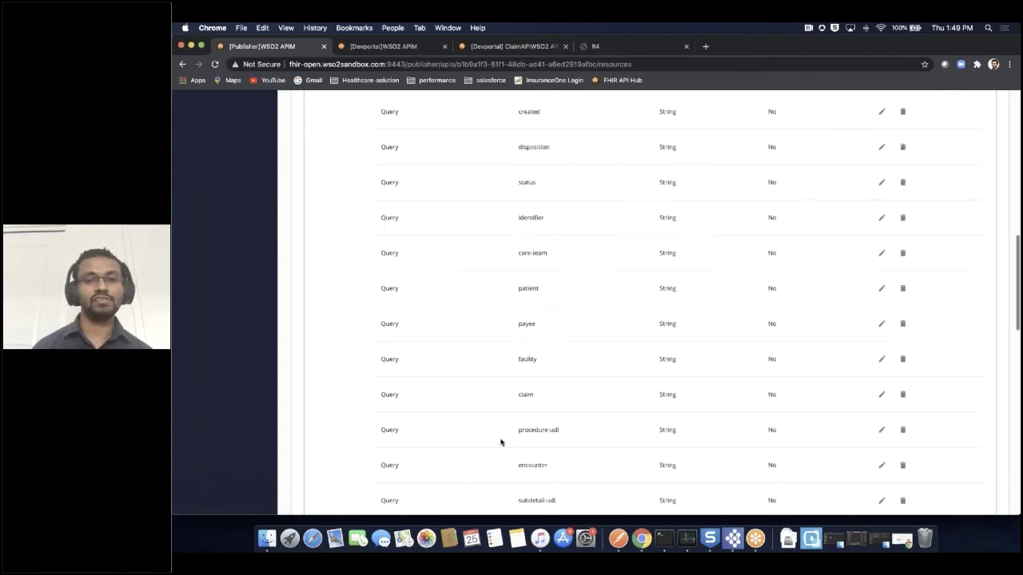
scroll(501, 441, "down", 4)
scroll(500, 442, "up", 11)
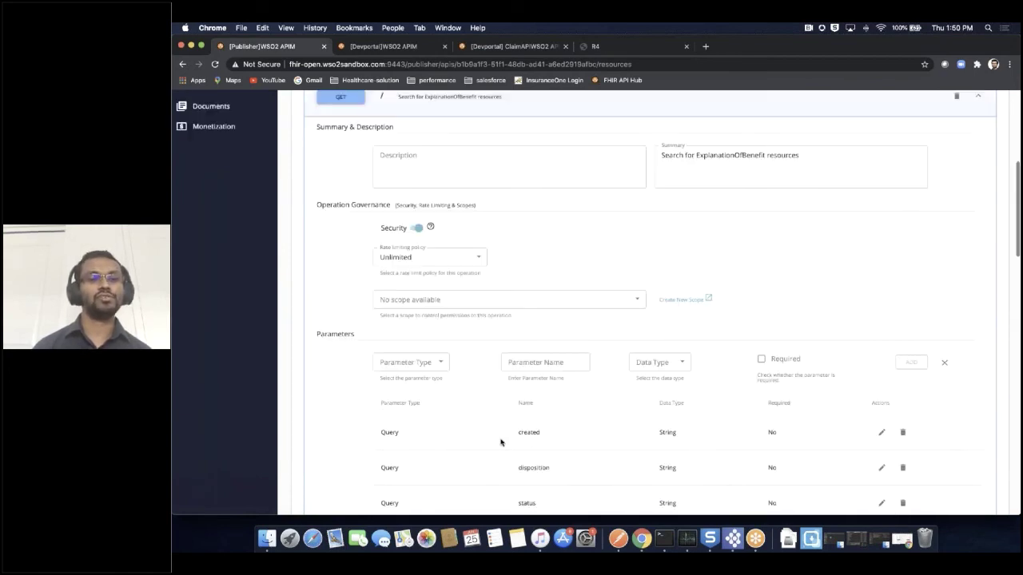
scroll(500, 442, "up", 7)
left_click(343, 403)
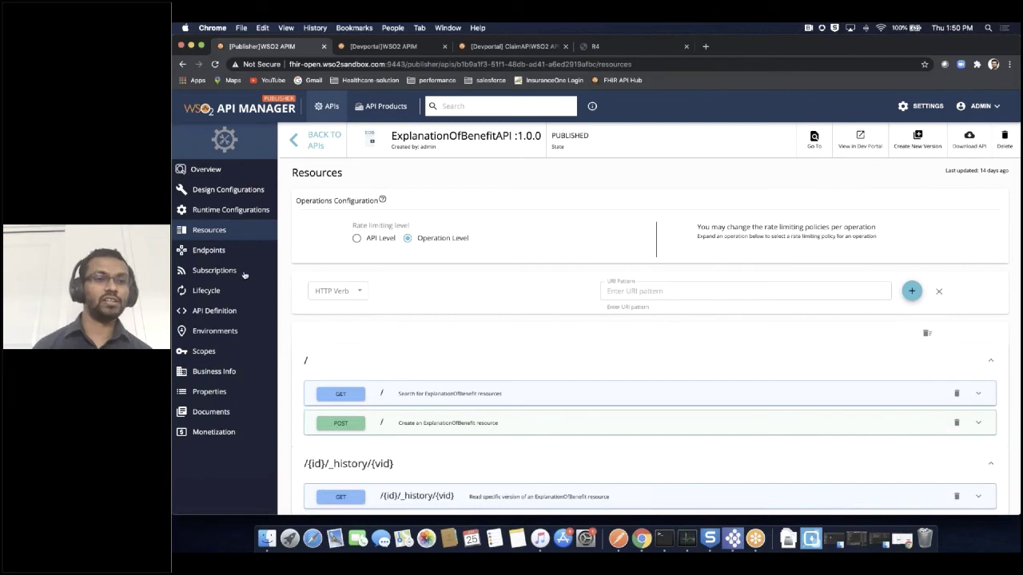
Switch from the Publisher to the Developer Portal and open the ExplanationOfBenefitAPI overview.
left_click(220, 251)
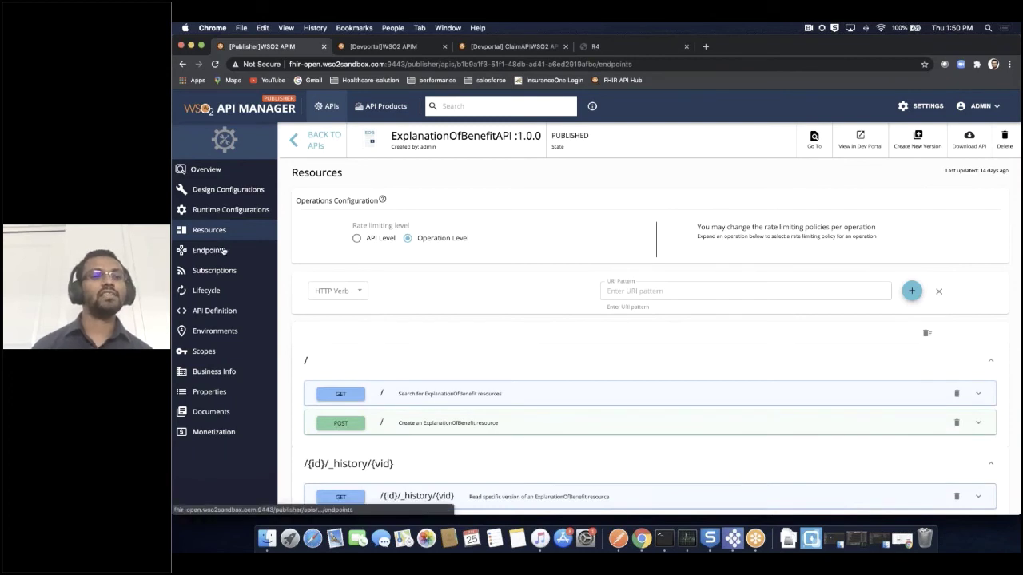
left_click(220, 230)
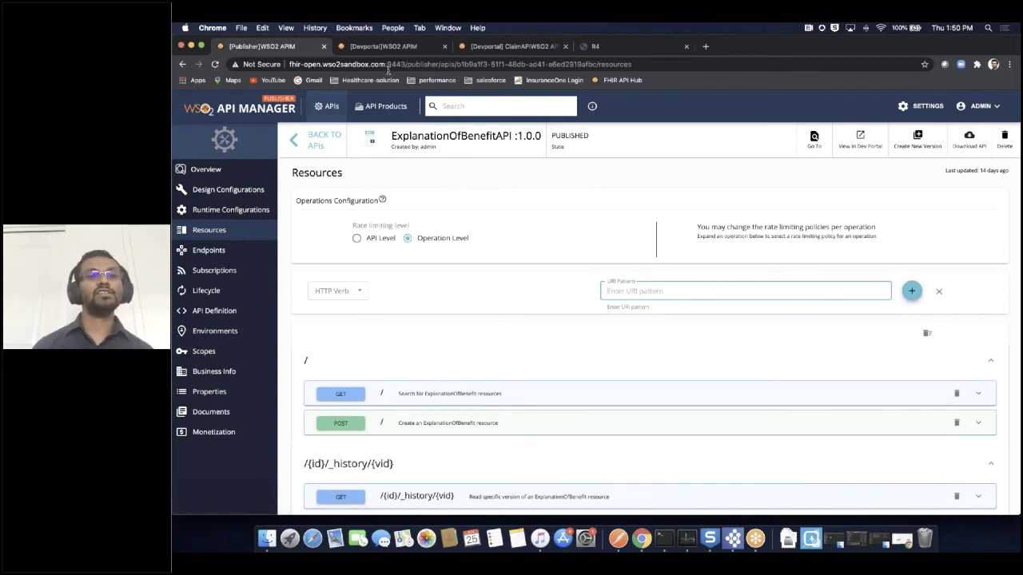
left_click(327, 106)
left_click(372, 47)
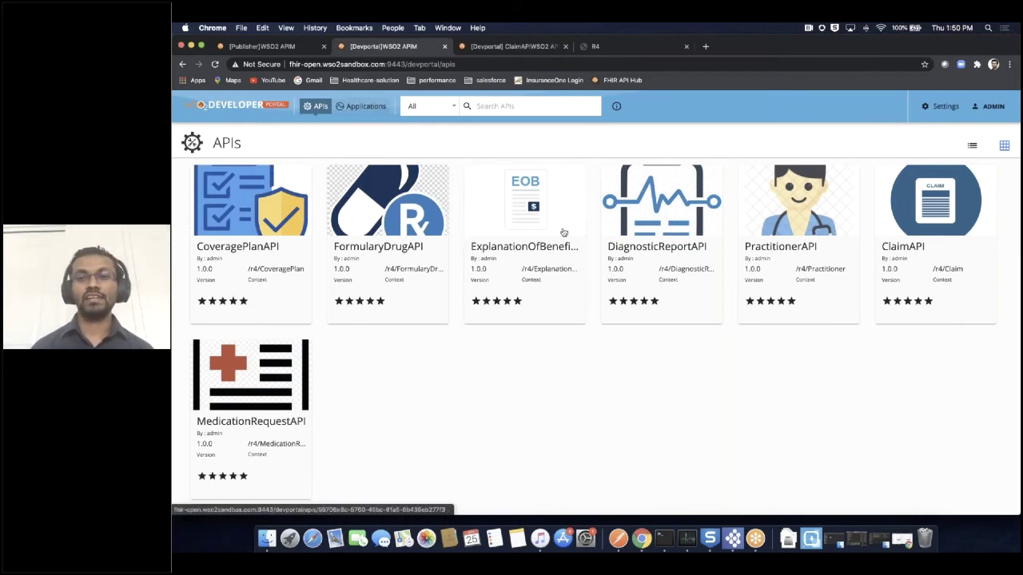
left_click(512, 260)
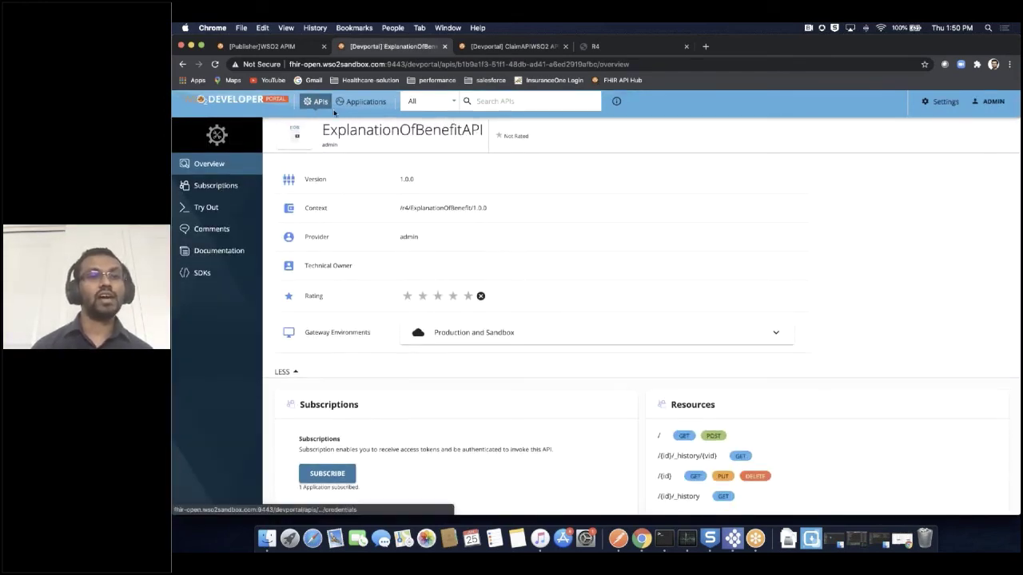
Open the InsuranceOne application in the Developer Portal and review its API subscriptions and production OAuth2 key configuration.
left_click(357, 103)
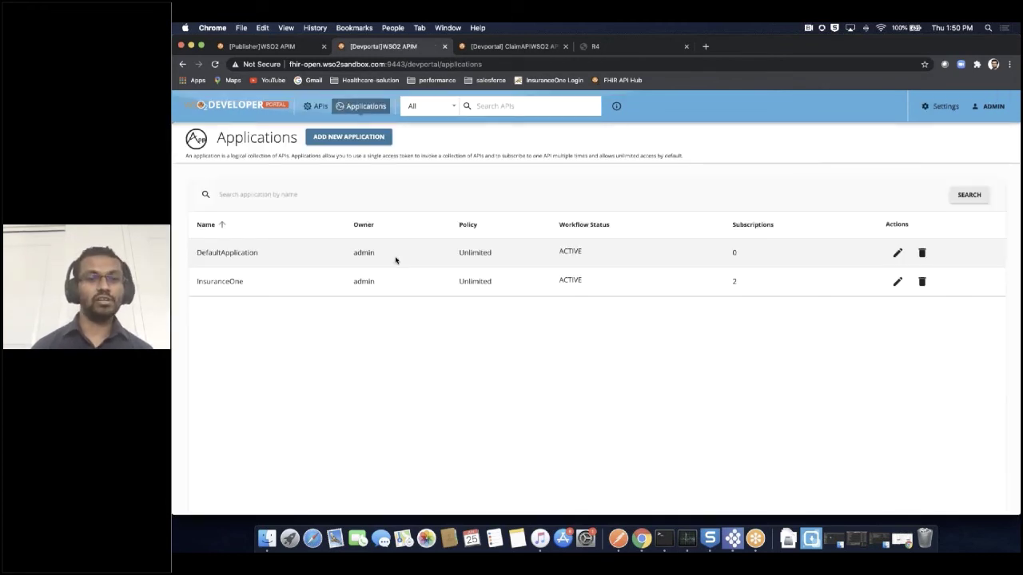
left_click(238, 282)
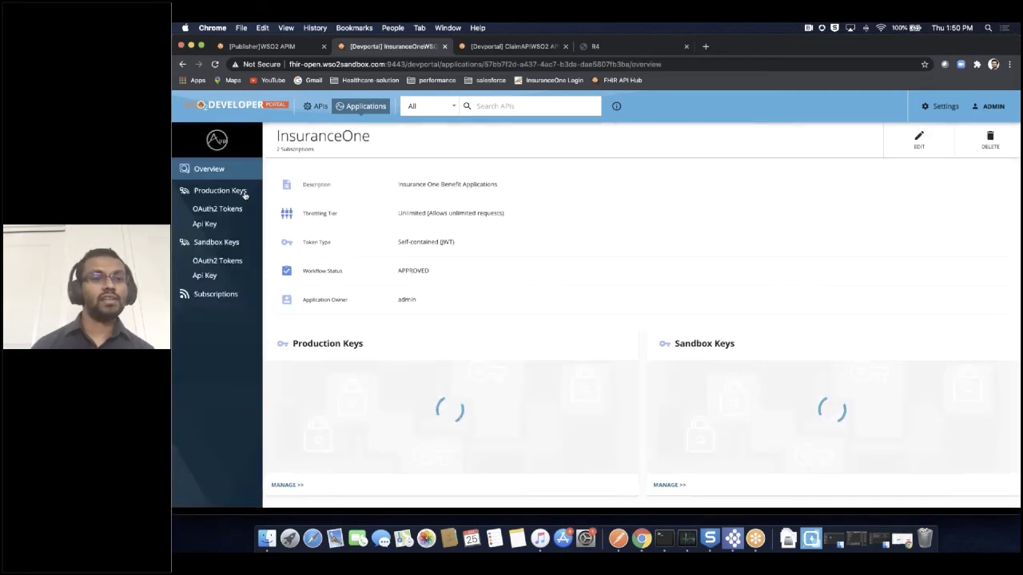
left_click(215, 295)
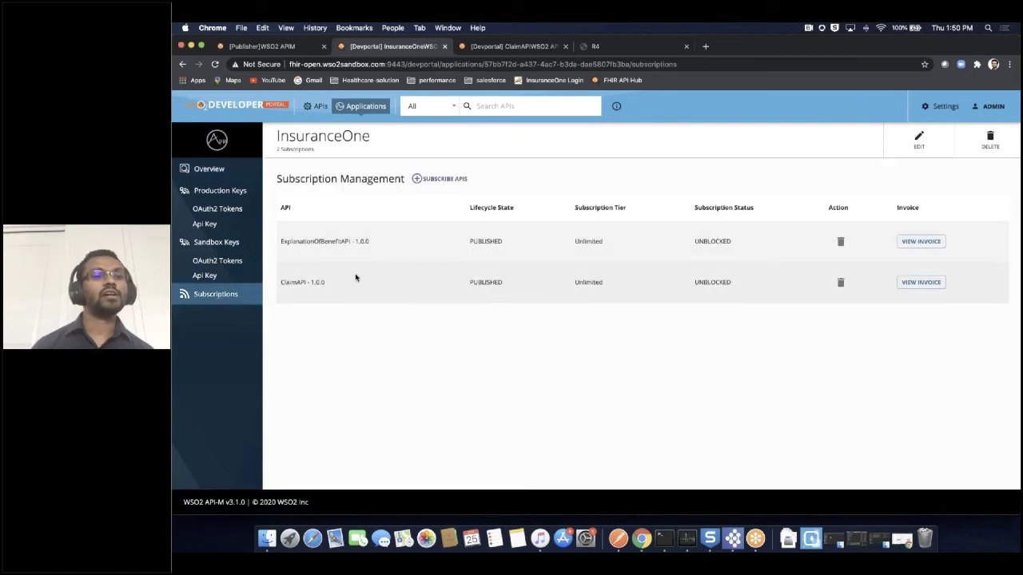
key("super+bracketleft")
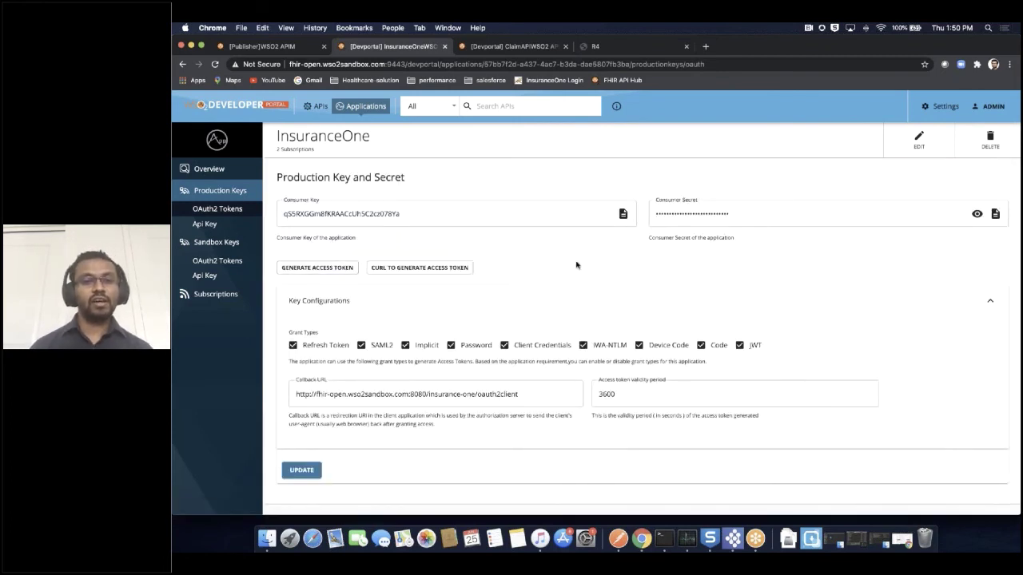
scroll(576, 265, "down", 1)
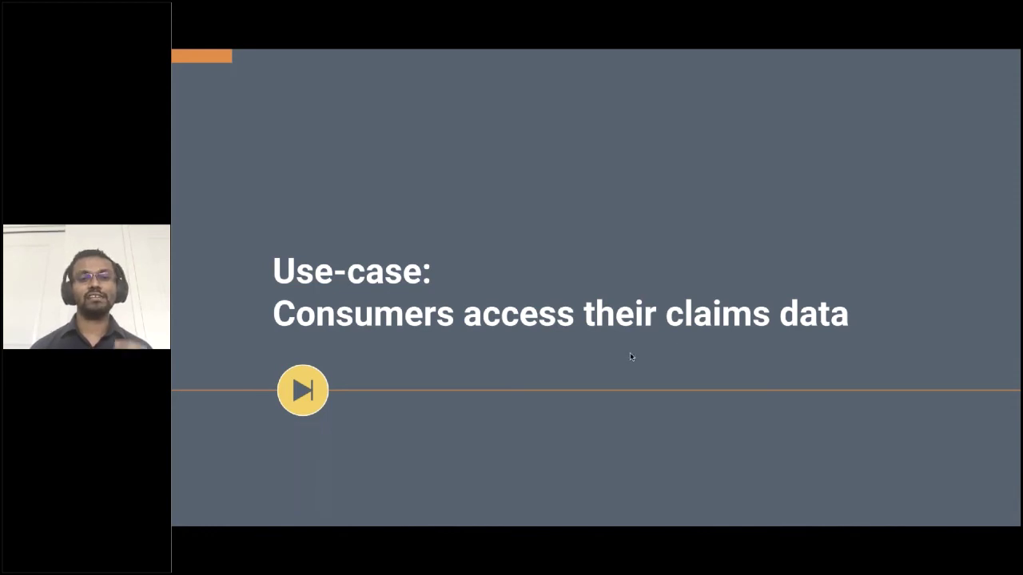
key("Right")
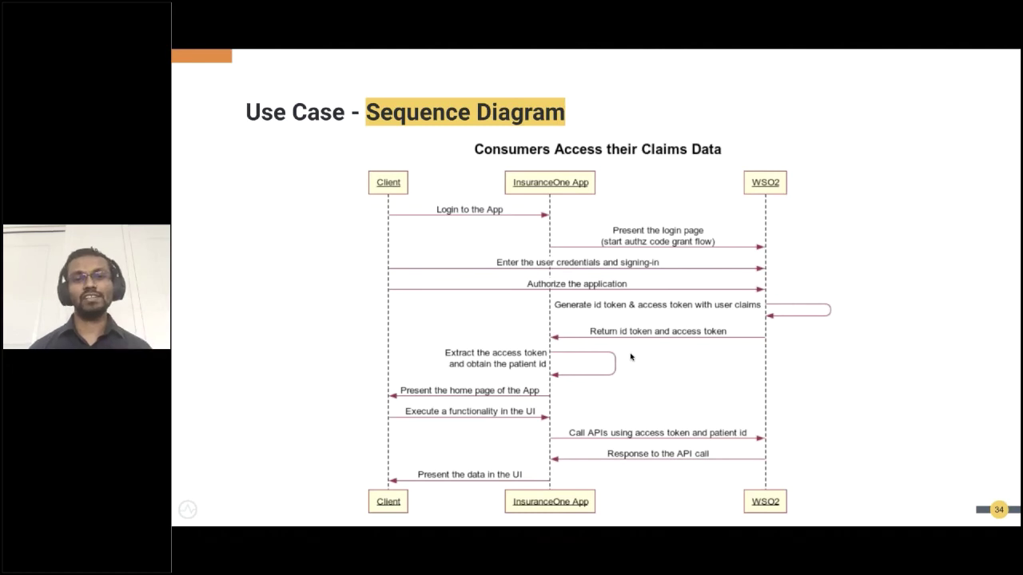
key("Right")
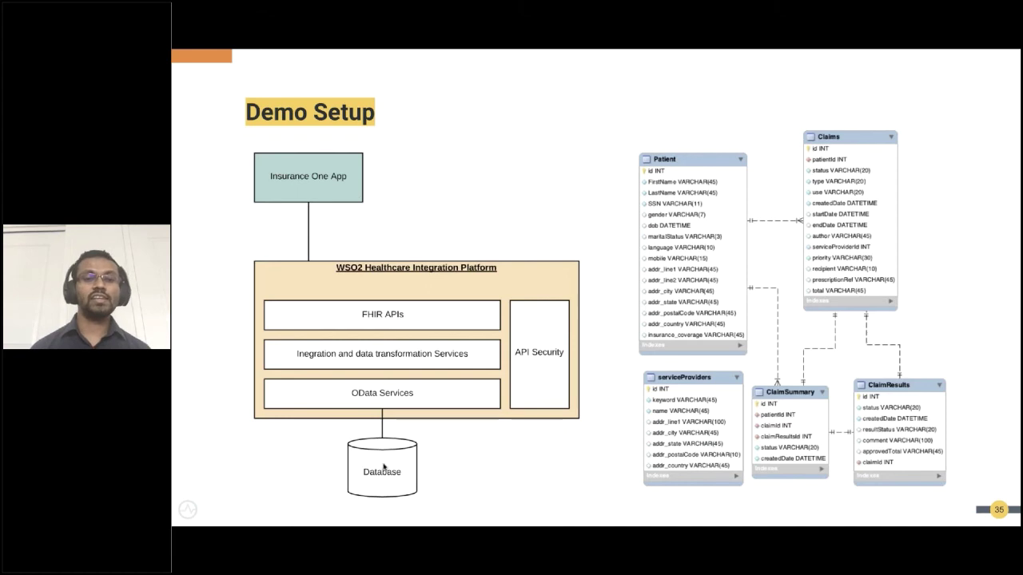
mouse_move(372, 463)
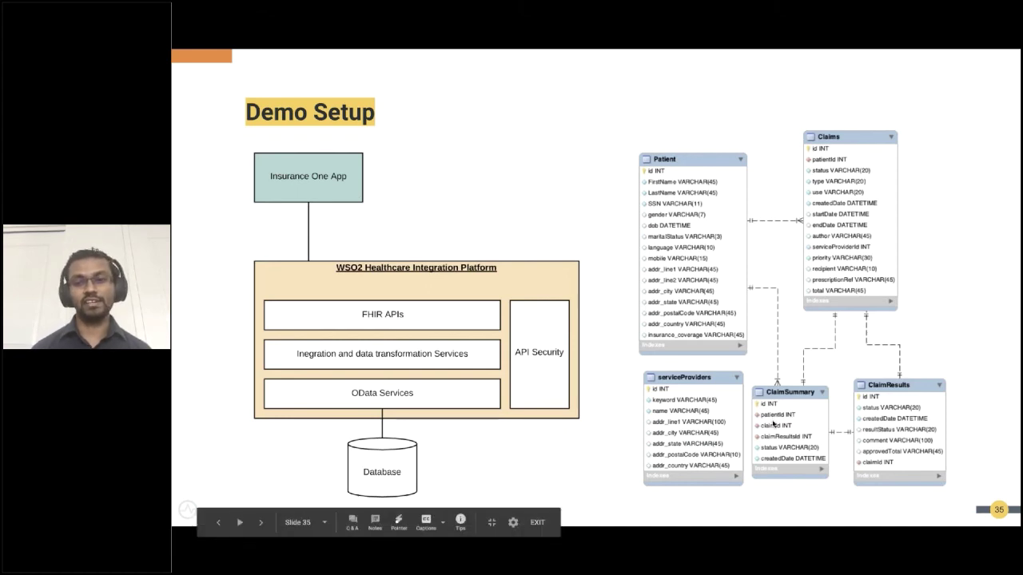
key("Right")
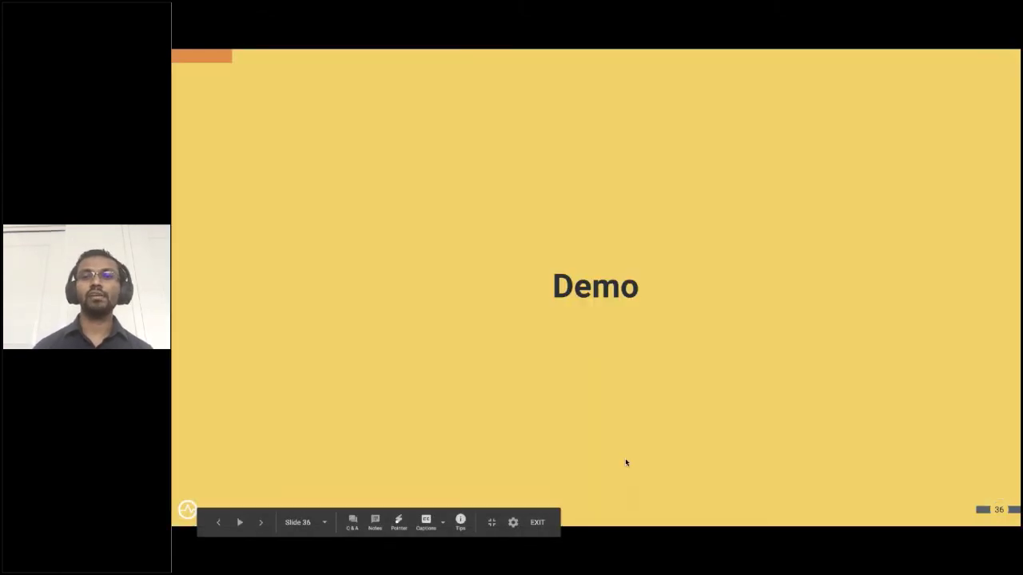
Switch to the incognito Chrome window with the InsuranceOne app and log the patient out.
key("super+Tab")
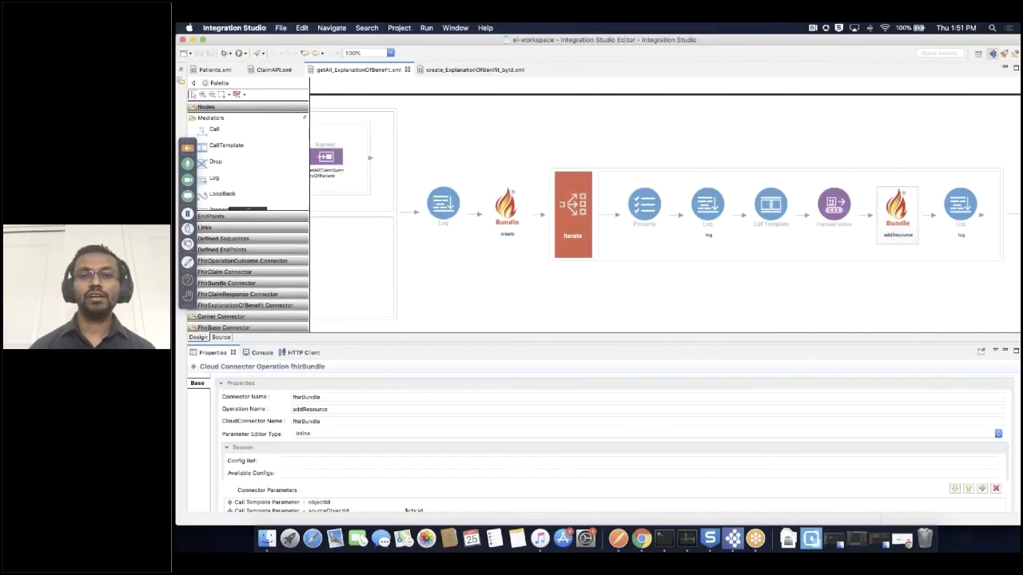
key("super+Tab")
key("ctrl+Left")
key("ctrl+Left")
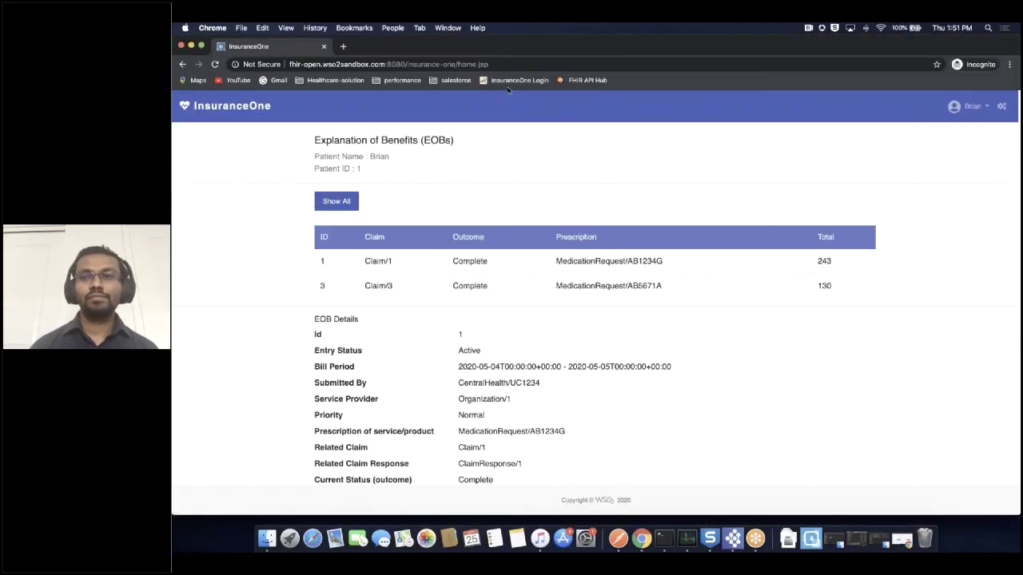
left_click(987, 108)
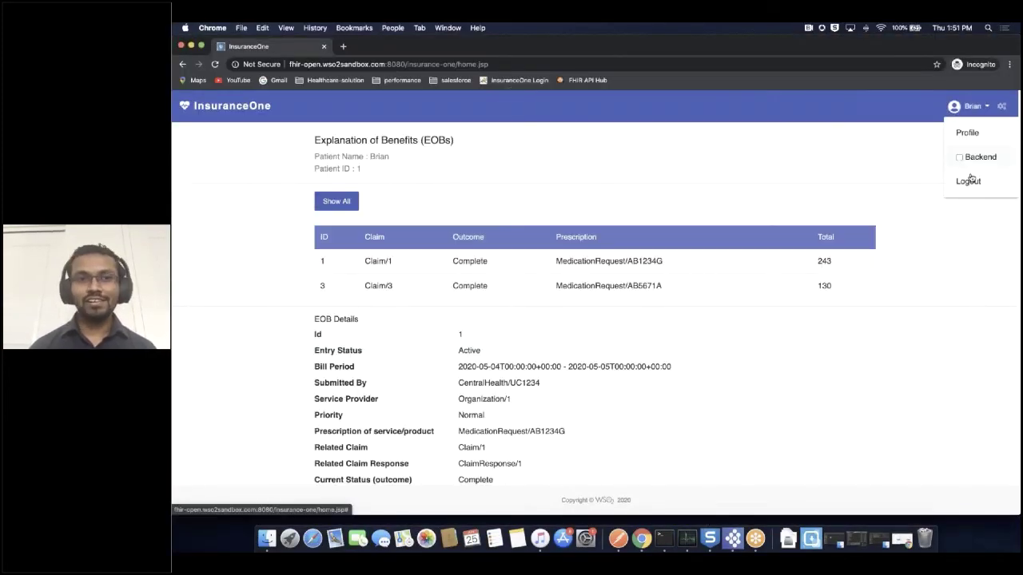
left_click(967, 178)
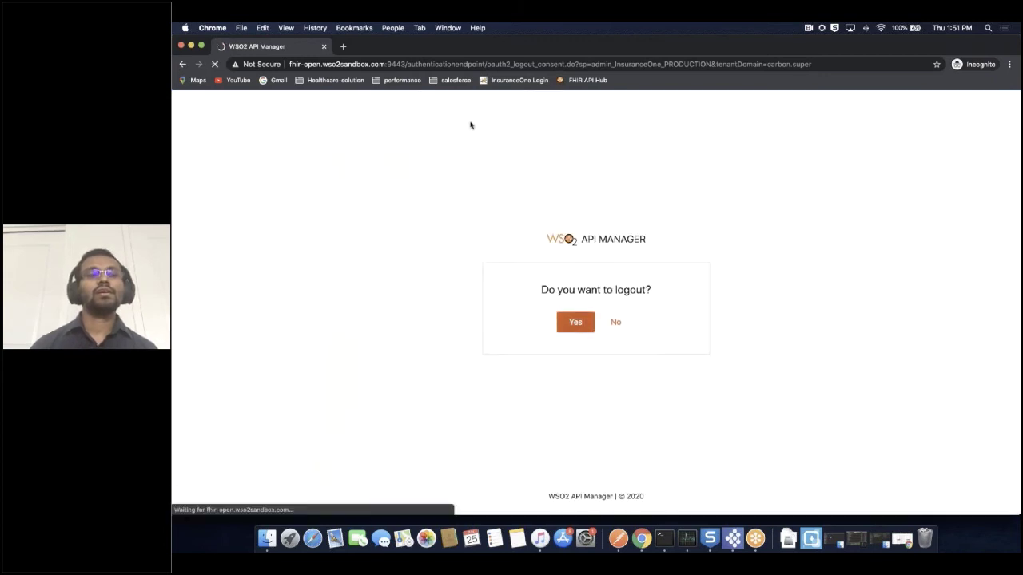
Open the InsuranceOne login page and sign in with the patient's saved username and the account password.
left_click(529, 81)
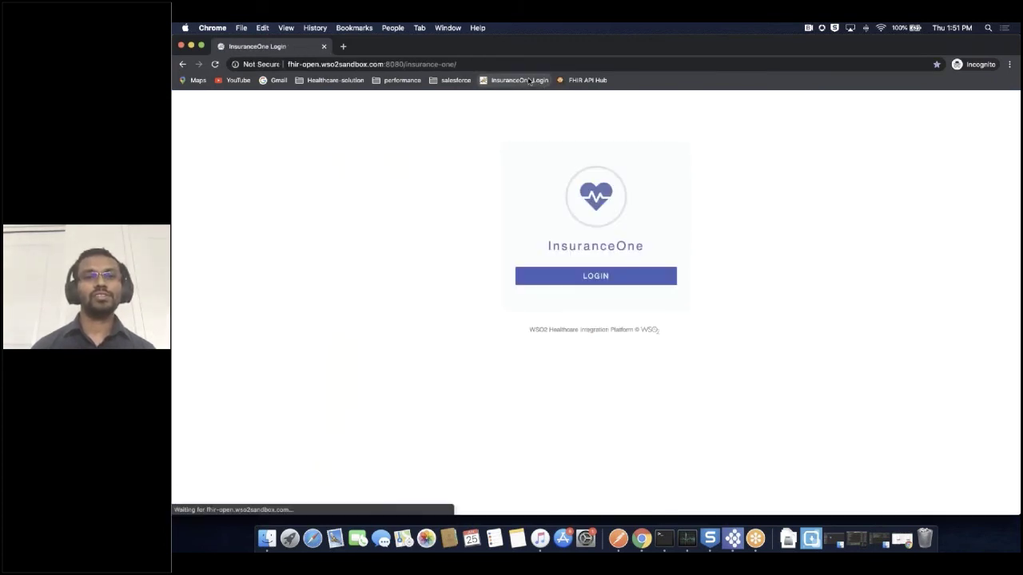
left_click(605, 283)
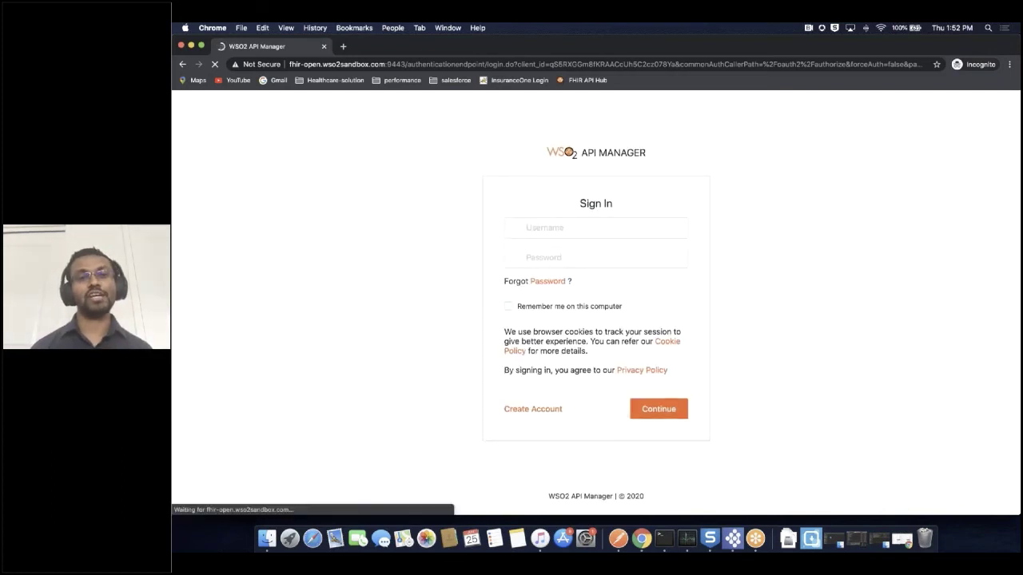
left_click(560, 228)
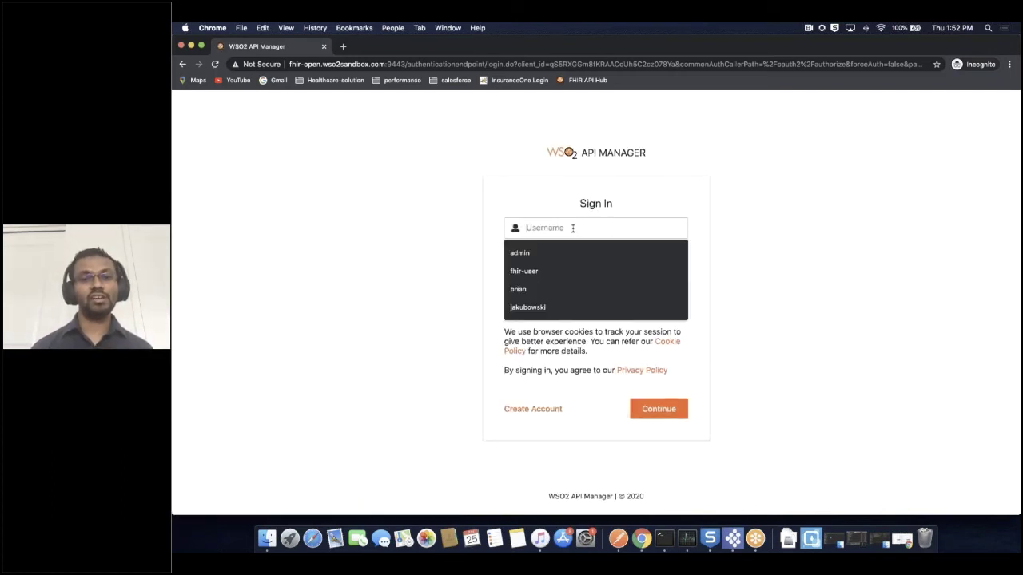
left_click(539, 288)
left_click(543, 257)
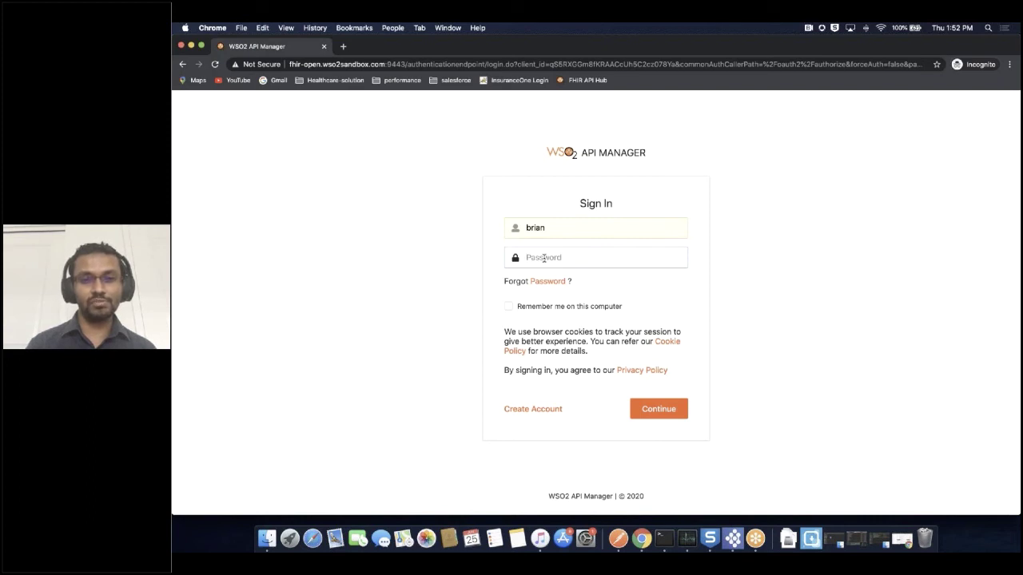
type("********")
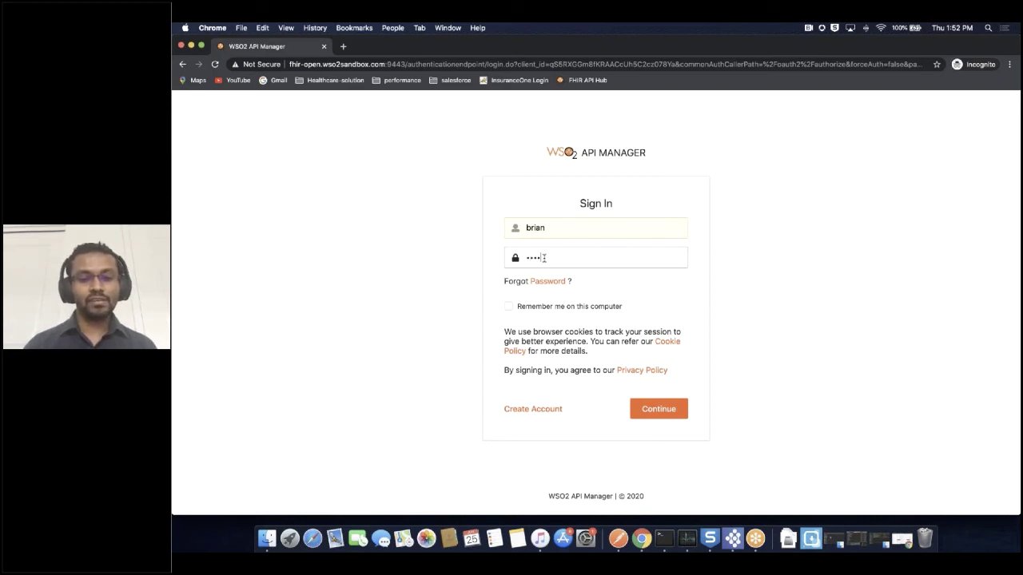
left_click(660, 418)
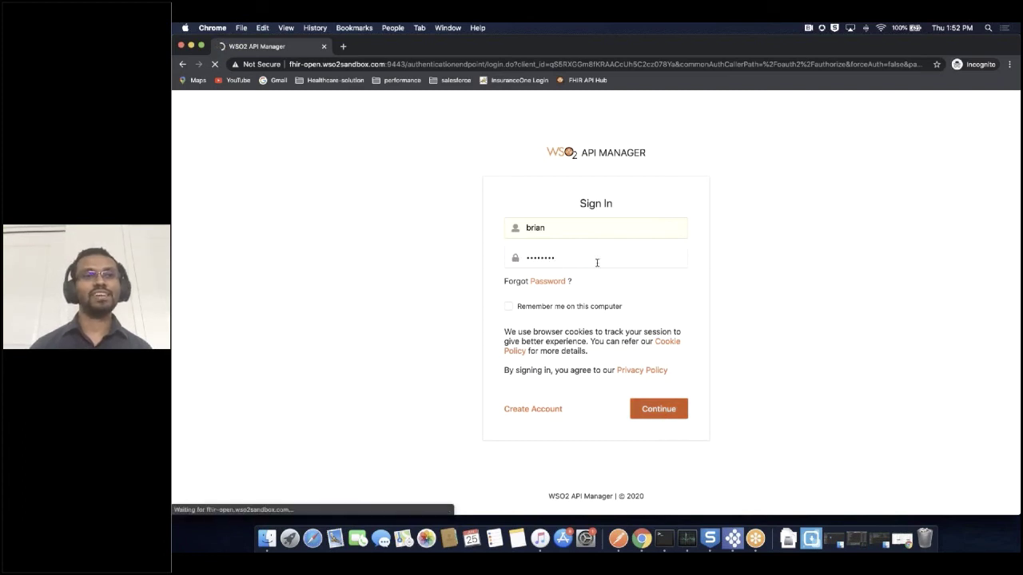
left_click(658, 357)
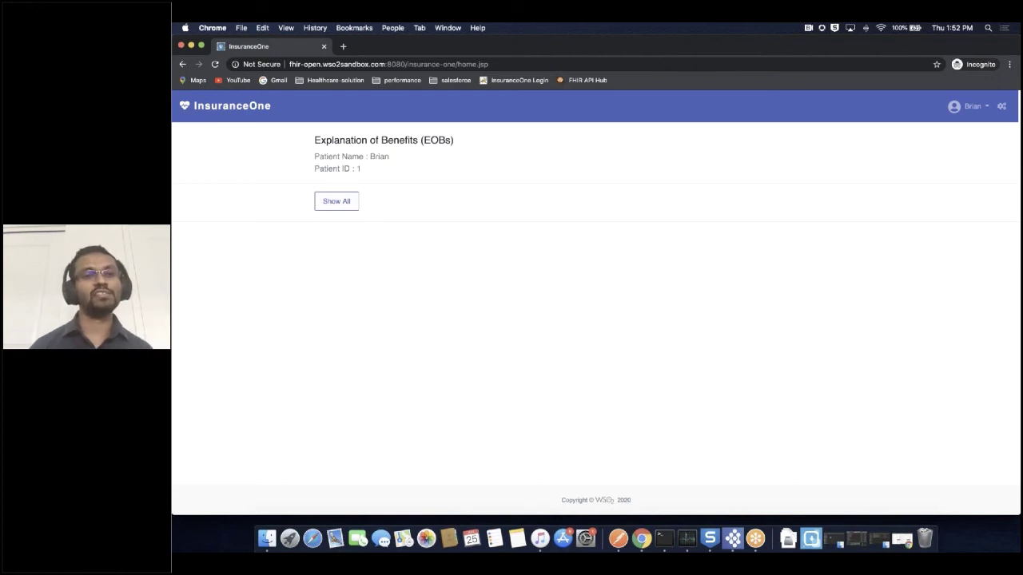
Show all of the patient's Explanation of Benefits records.
left_click(336, 201)
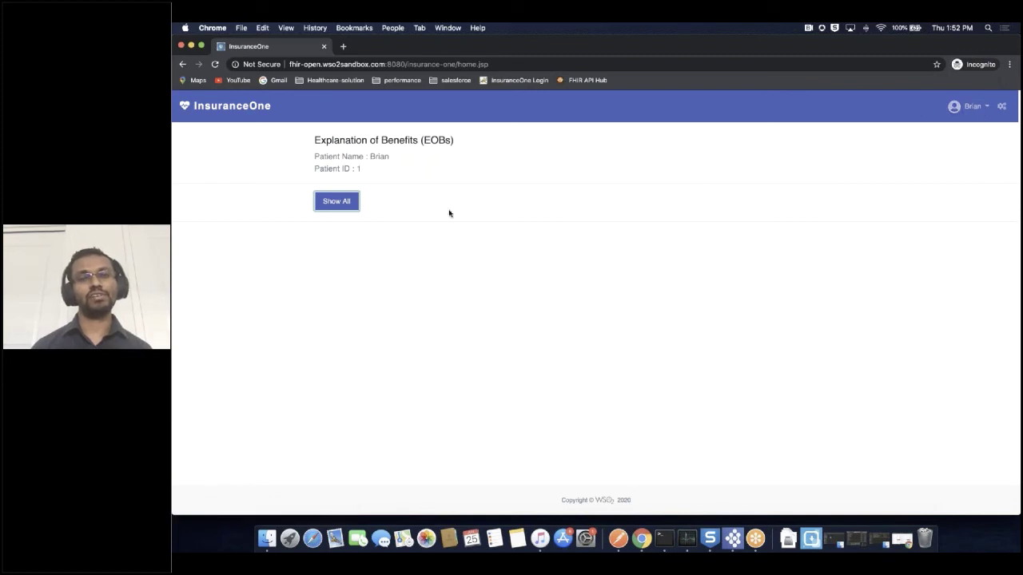
Inspect the ExplanationOfBenefit request and response data behind the records, highlighting the start of the response bundle, and close the inspection view.
left_click(988, 106)
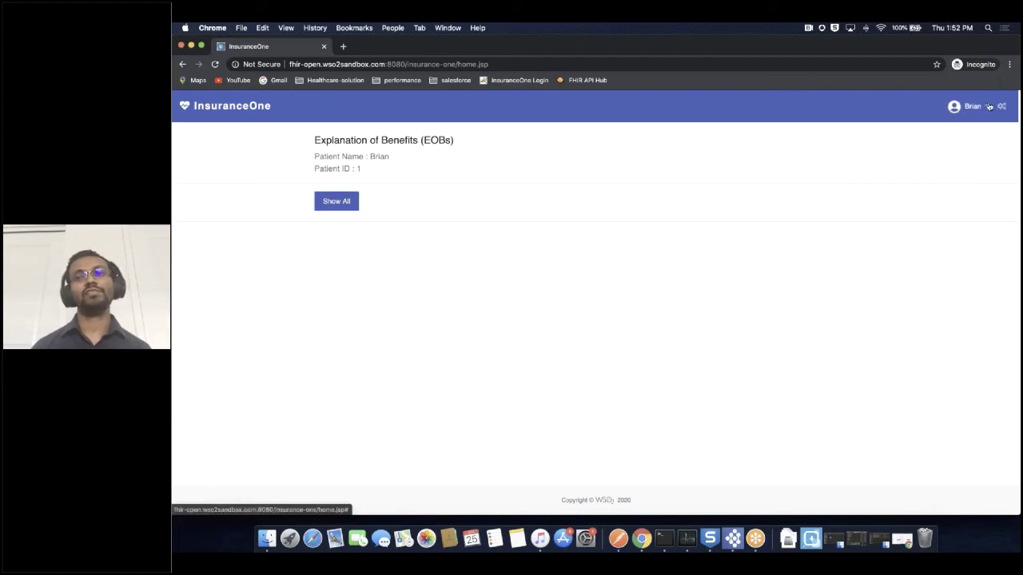
left_click(1001, 105)
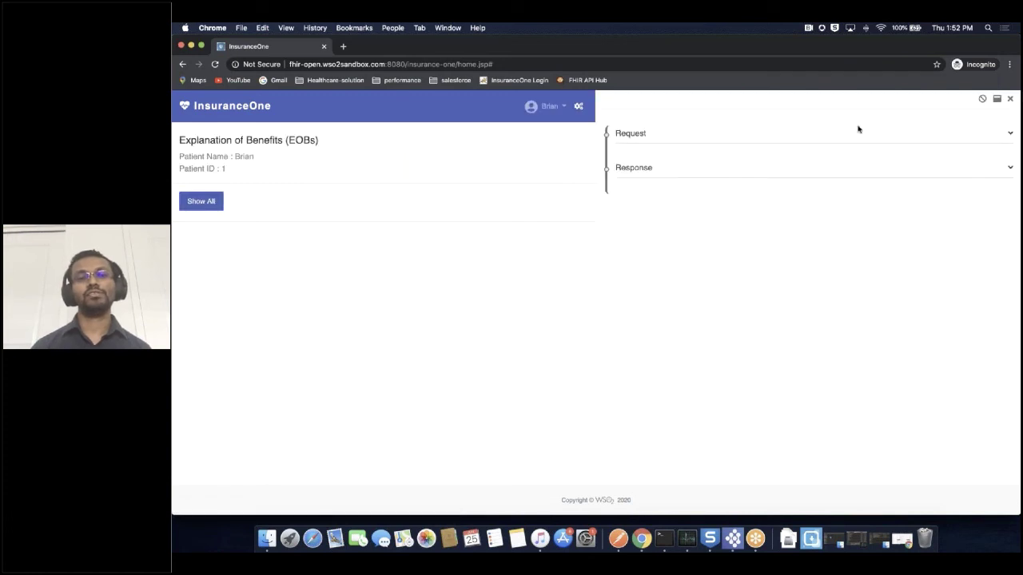
left_click(1010, 134)
left_click(1010, 221)
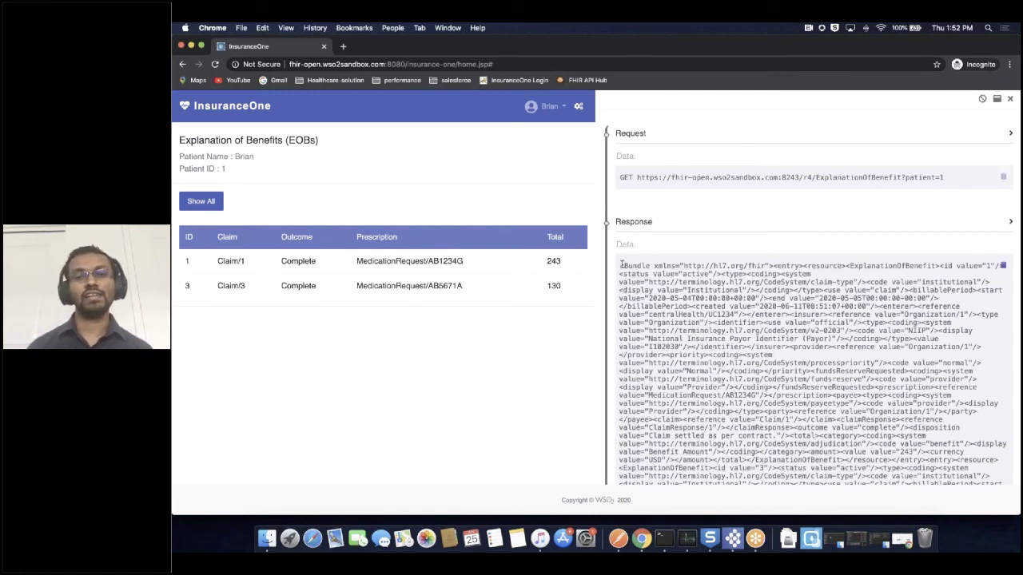
left_click_drag(620, 266, 703, 427)
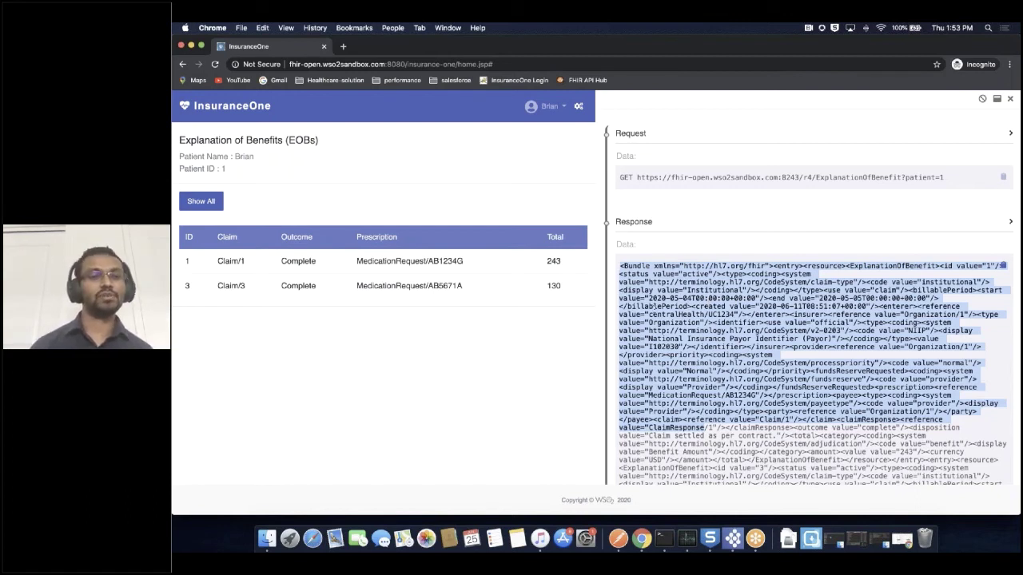
left_click(1011, 99)
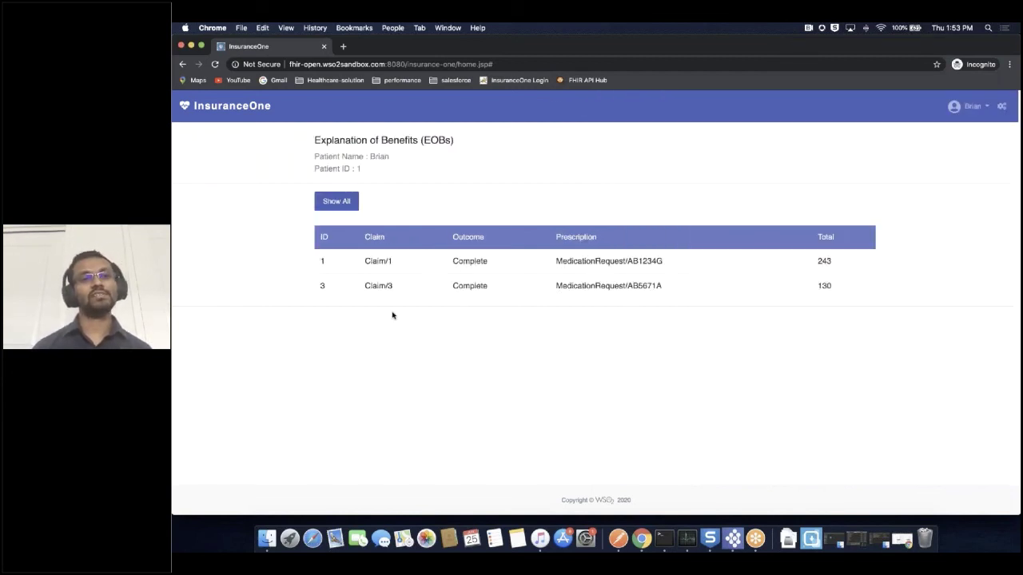
Open the details of Explanation of Benefits record 1 (Claim/1) and review them through to the total.
left_click(335, 273)
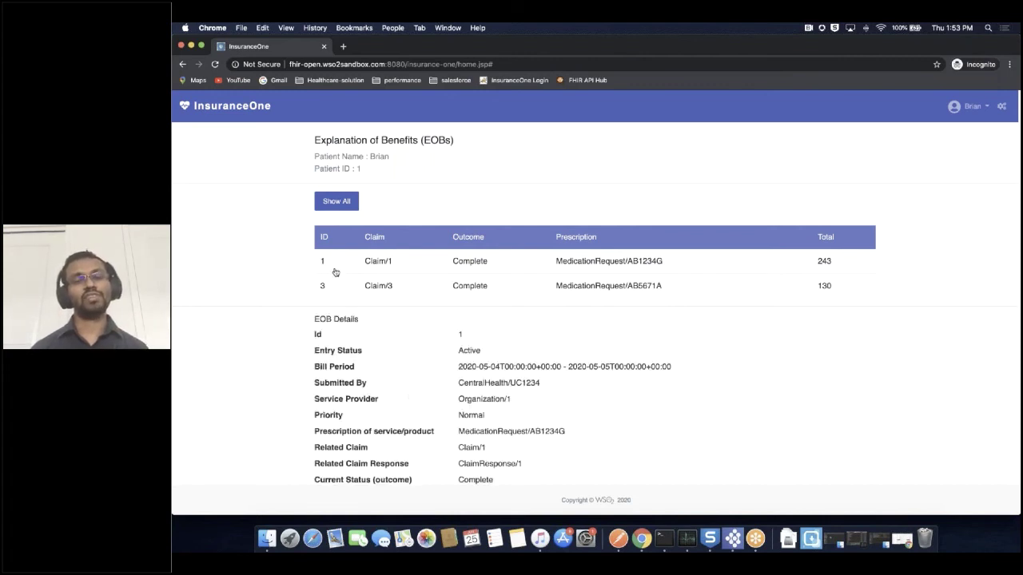
scroll(409, 395, "down", 1)
scroll(409, 395, "down", 3)
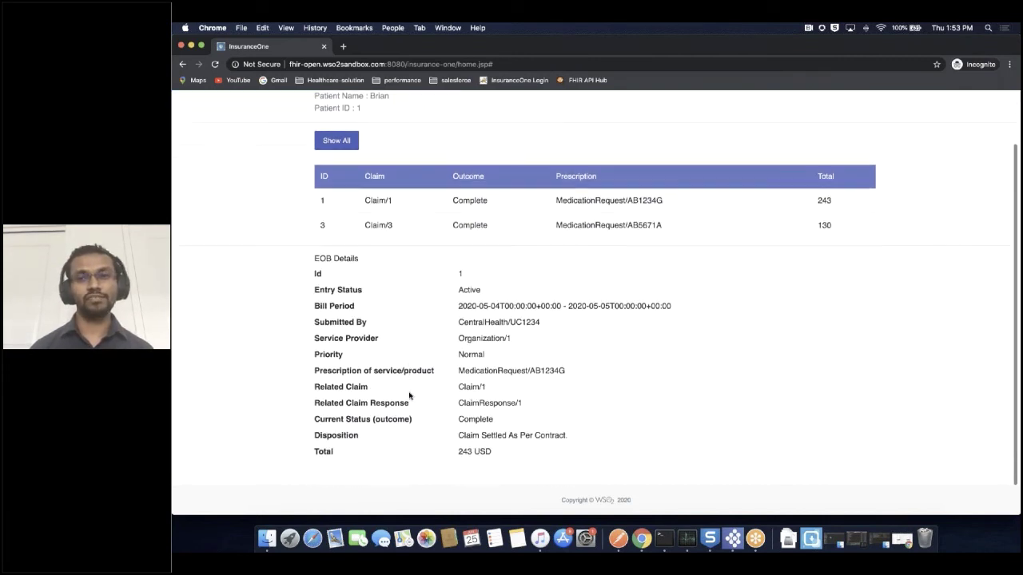
key("ctrl+Left")
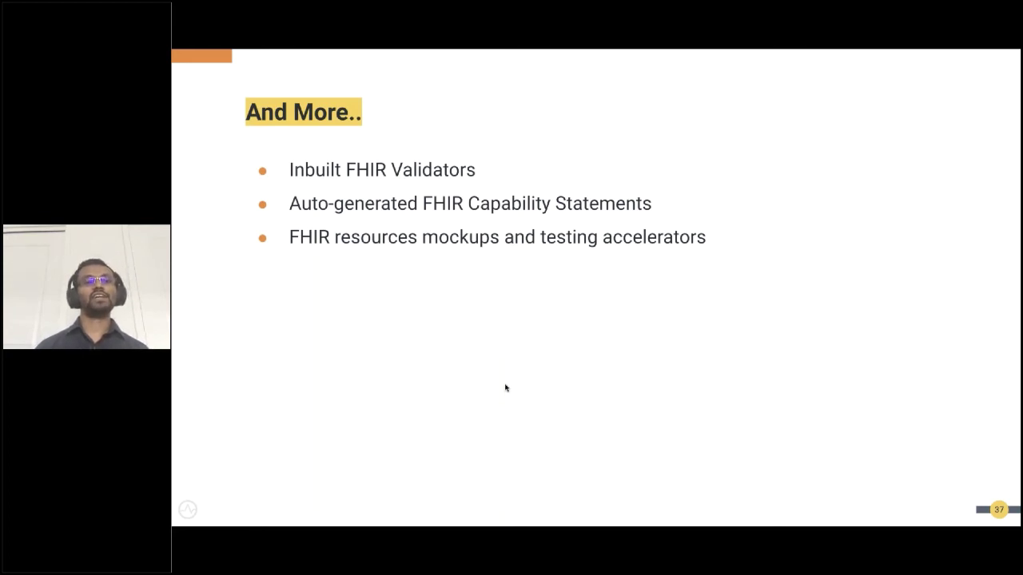
key("Right")
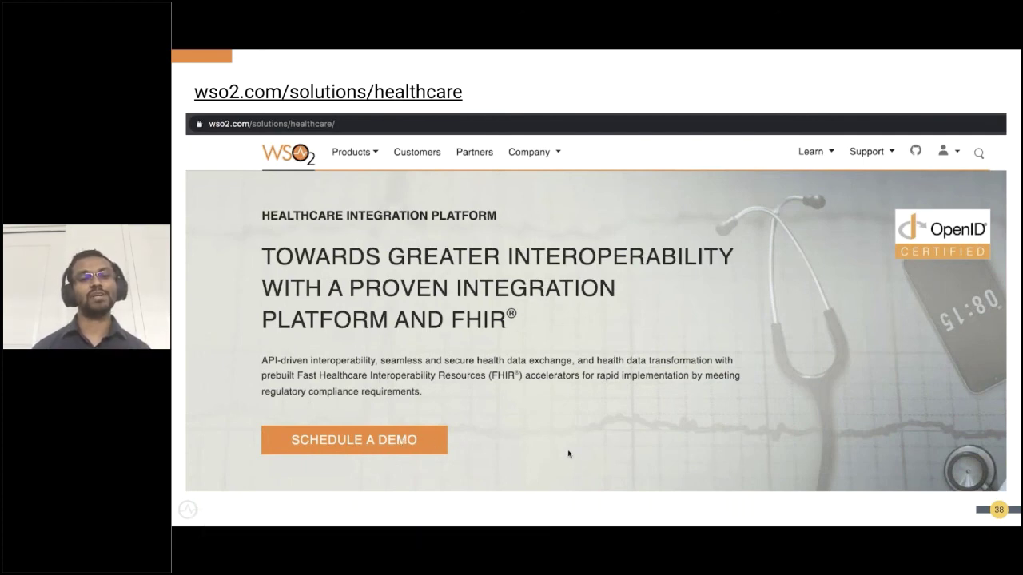
left_click(607, 423)
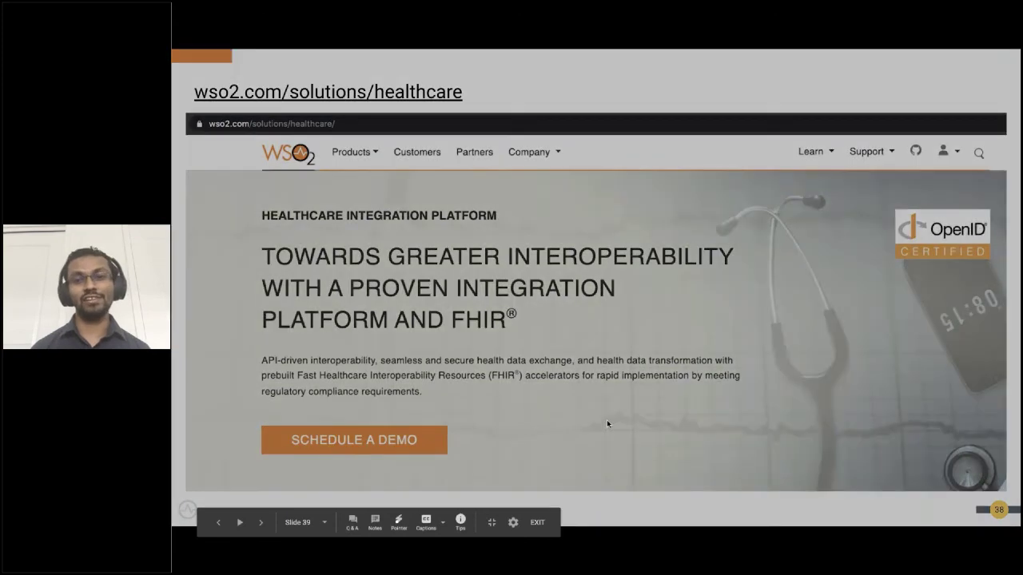